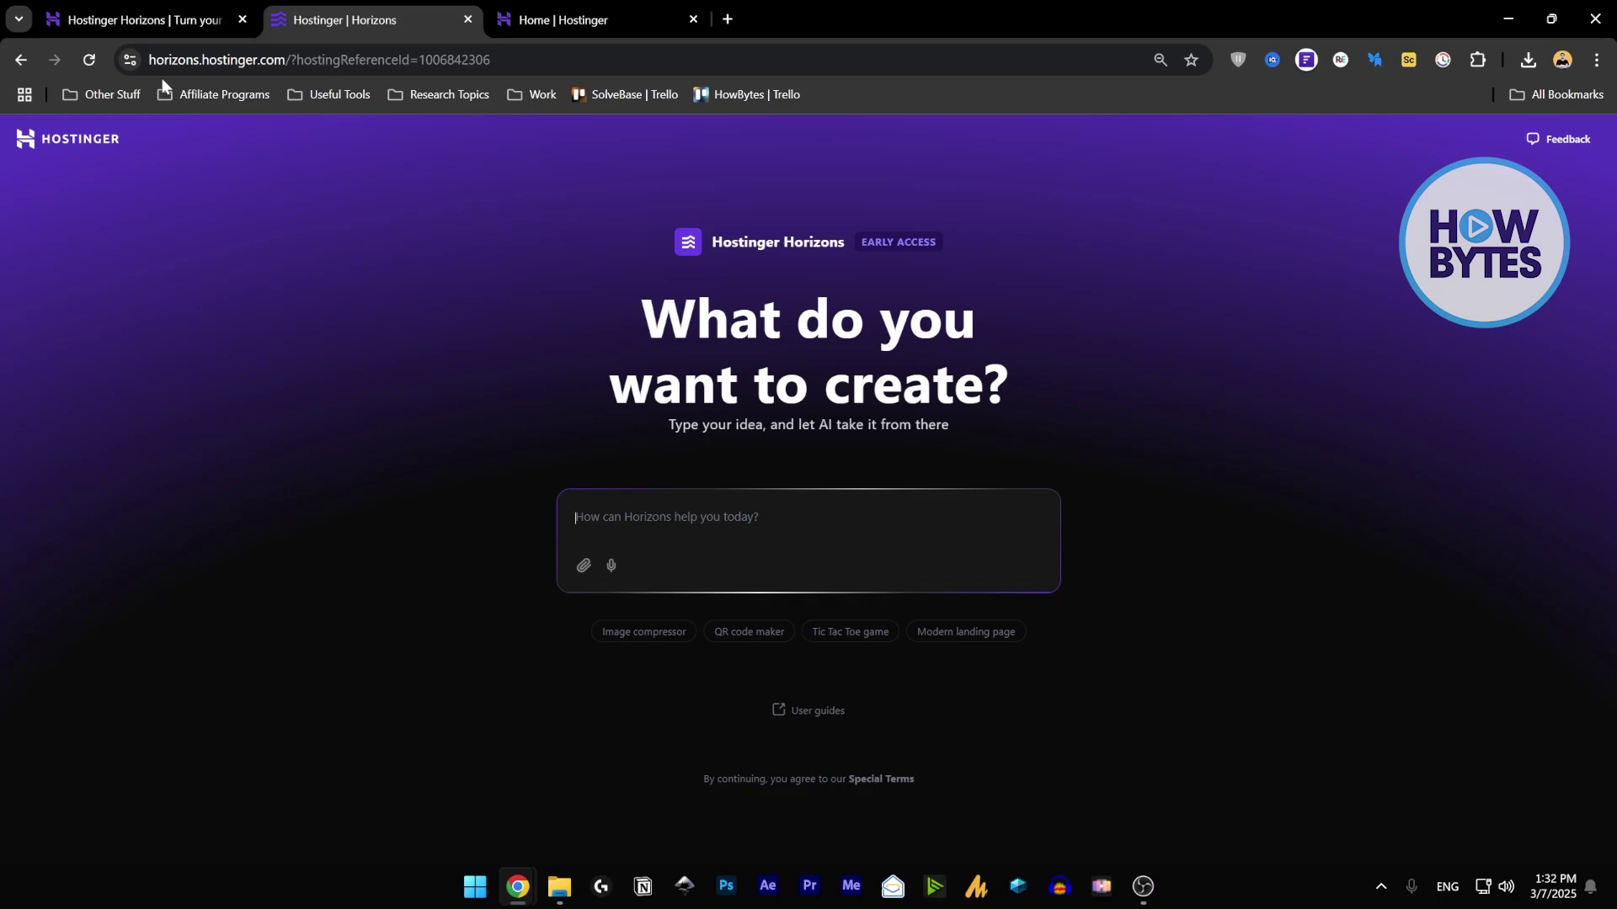
Review the Hostinger Horizons plans, checking the Starter plan's price, message allowance and included hosting.
{"action": "left_click", "coordinate": [149, 19]}
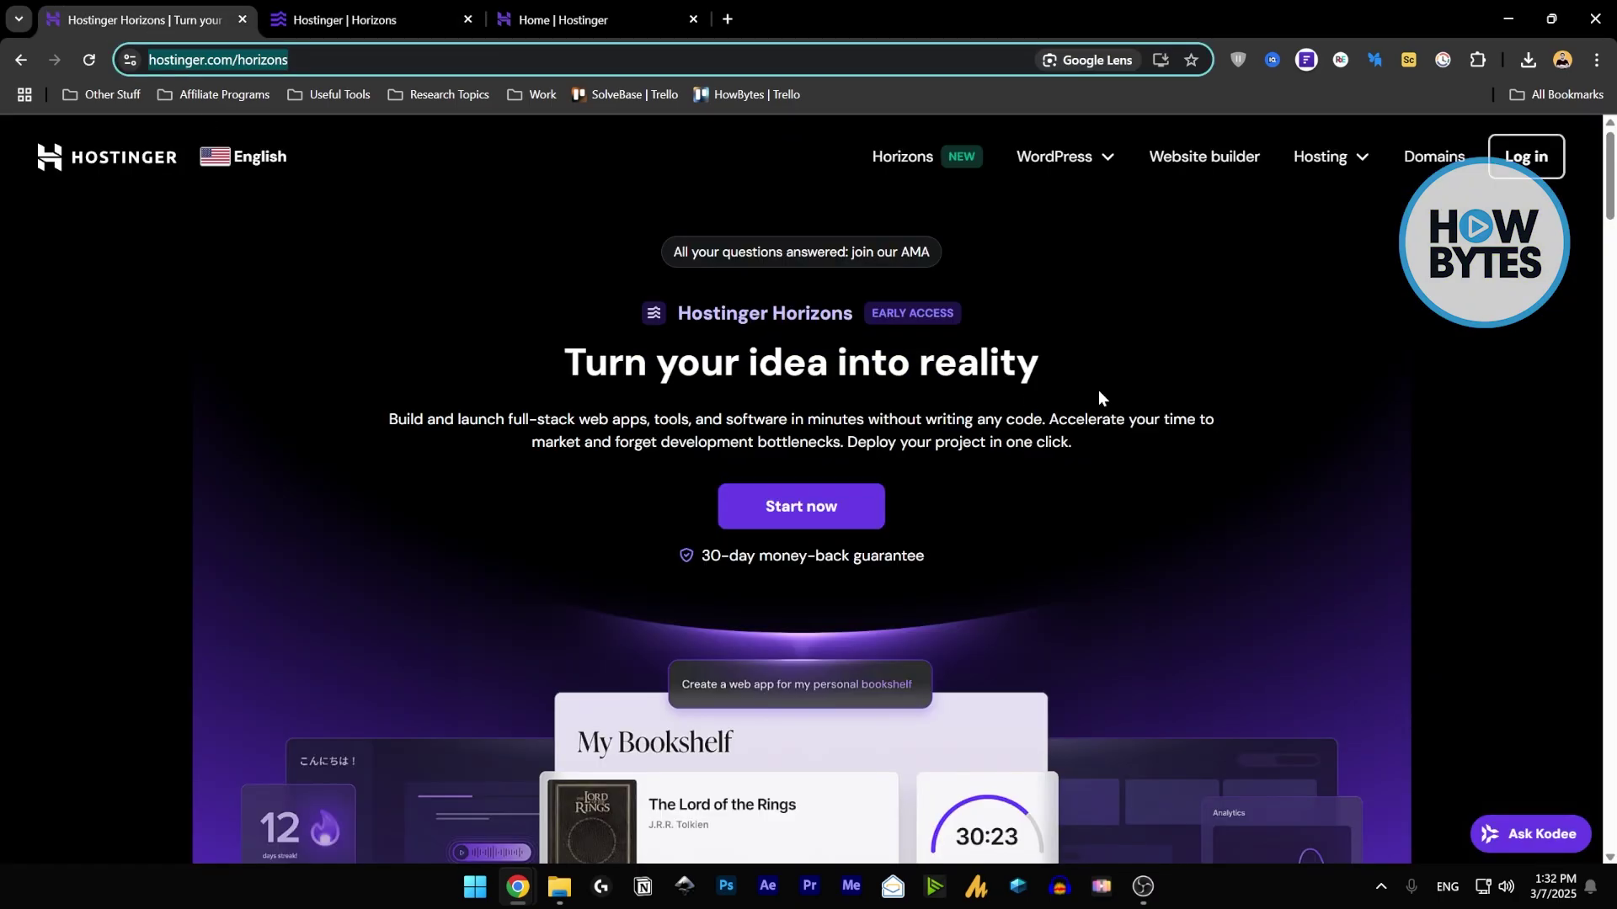
{"action": "left_click_drag", "start_coordinate": [1612, 185], "coordinate": [1613, 389]}
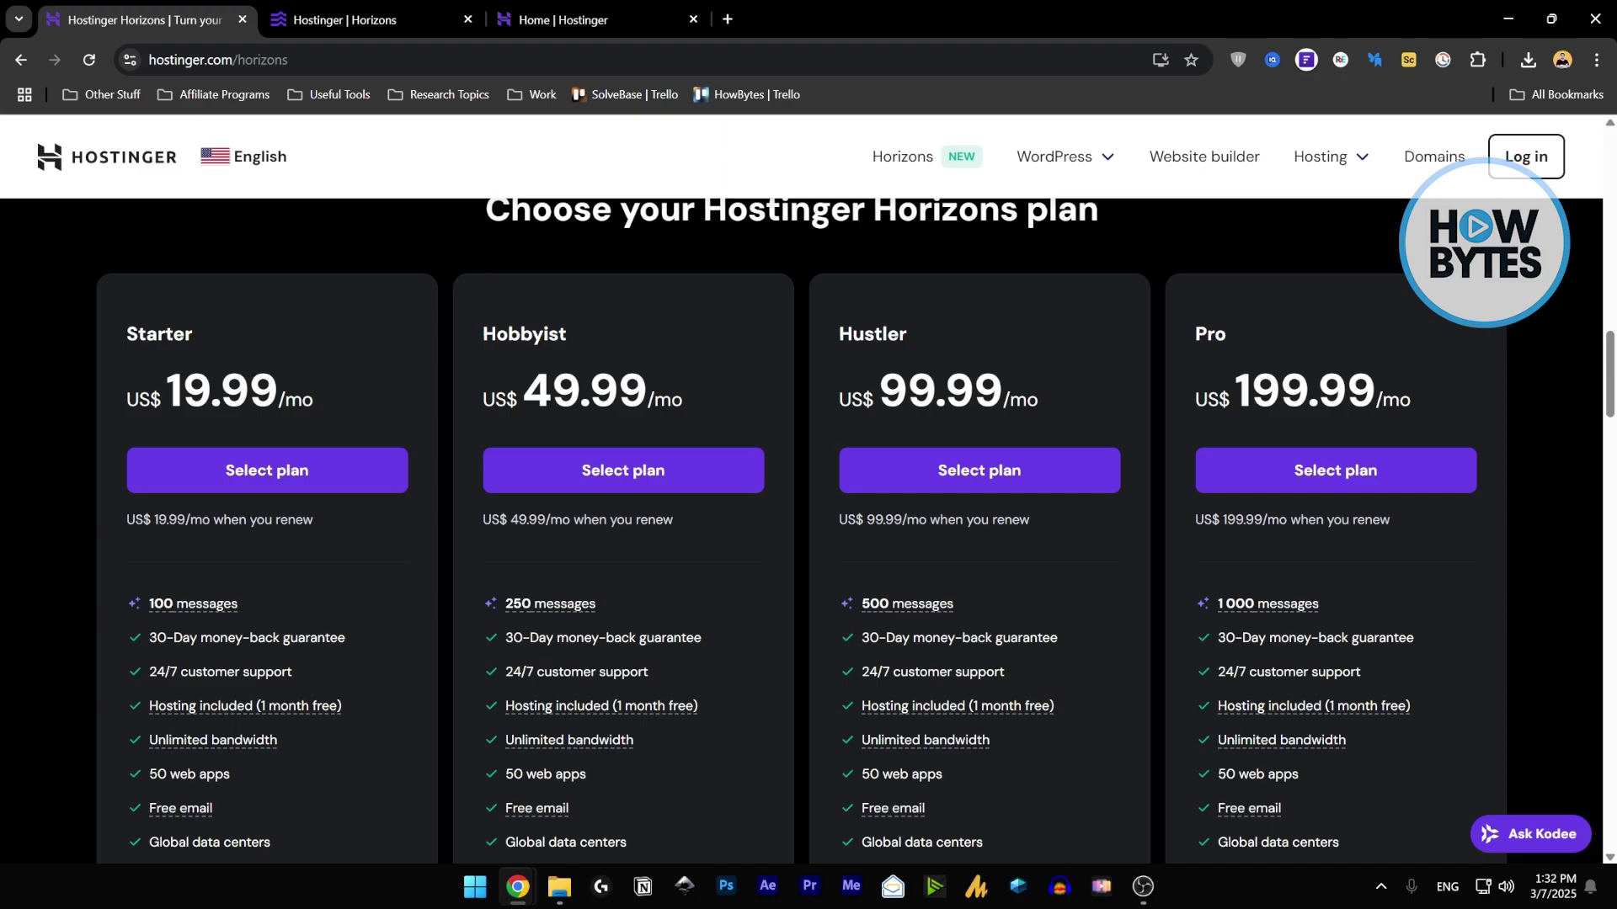
{"action": "mouse_move", "coordinate": [268, 712]}
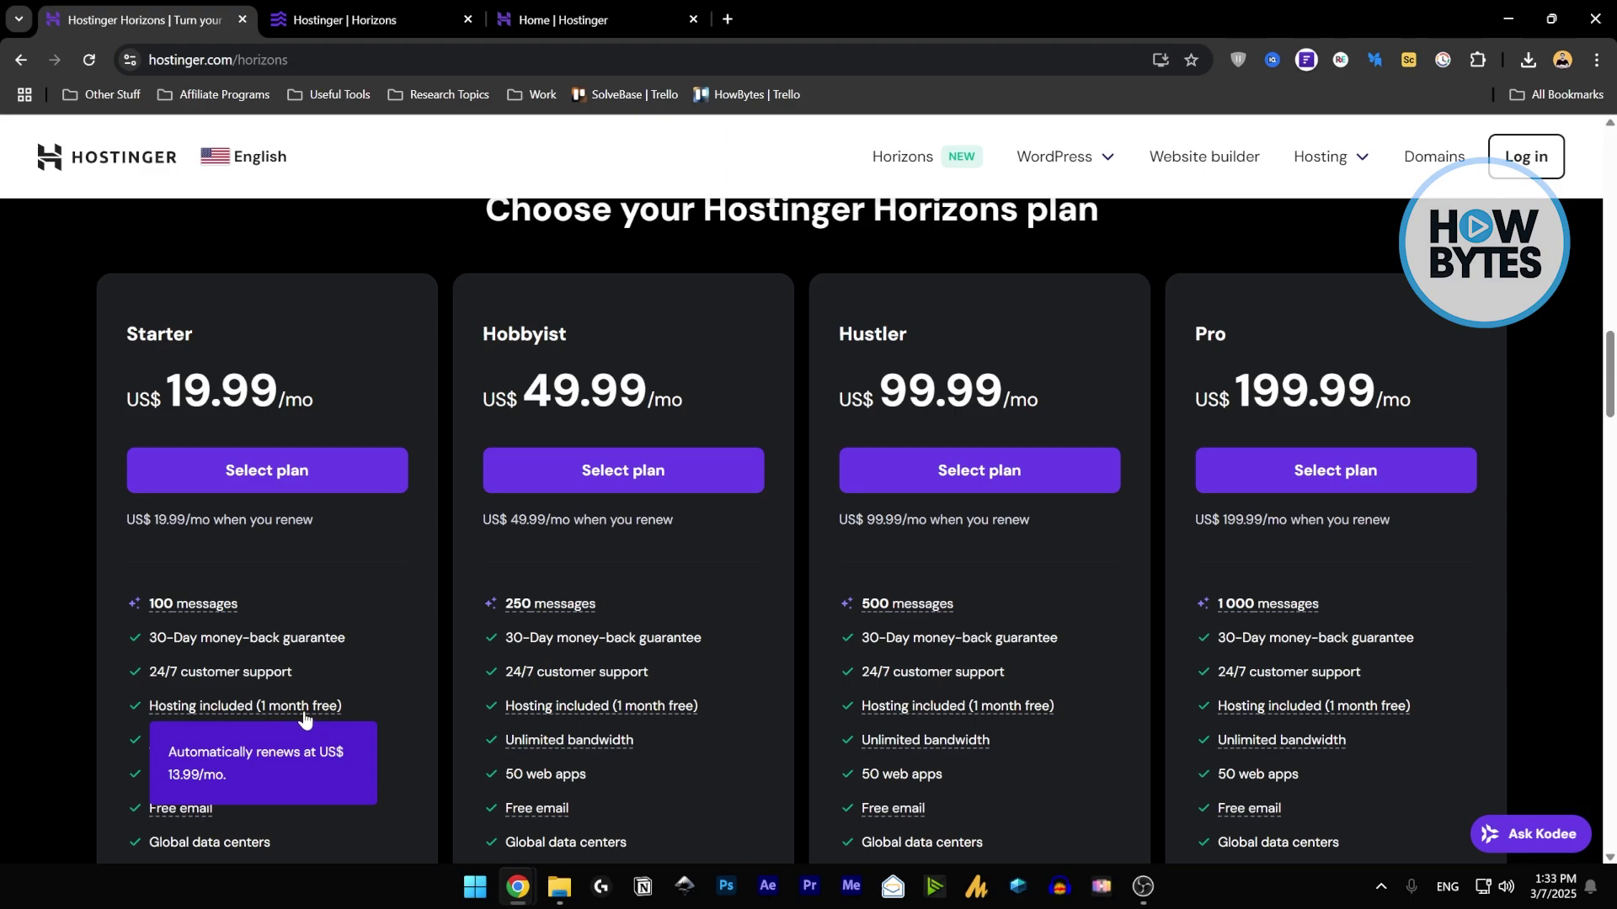
{"action": "left_click_drag", "start_coordinate": [166, 389], "coordinate": [278, 389]}
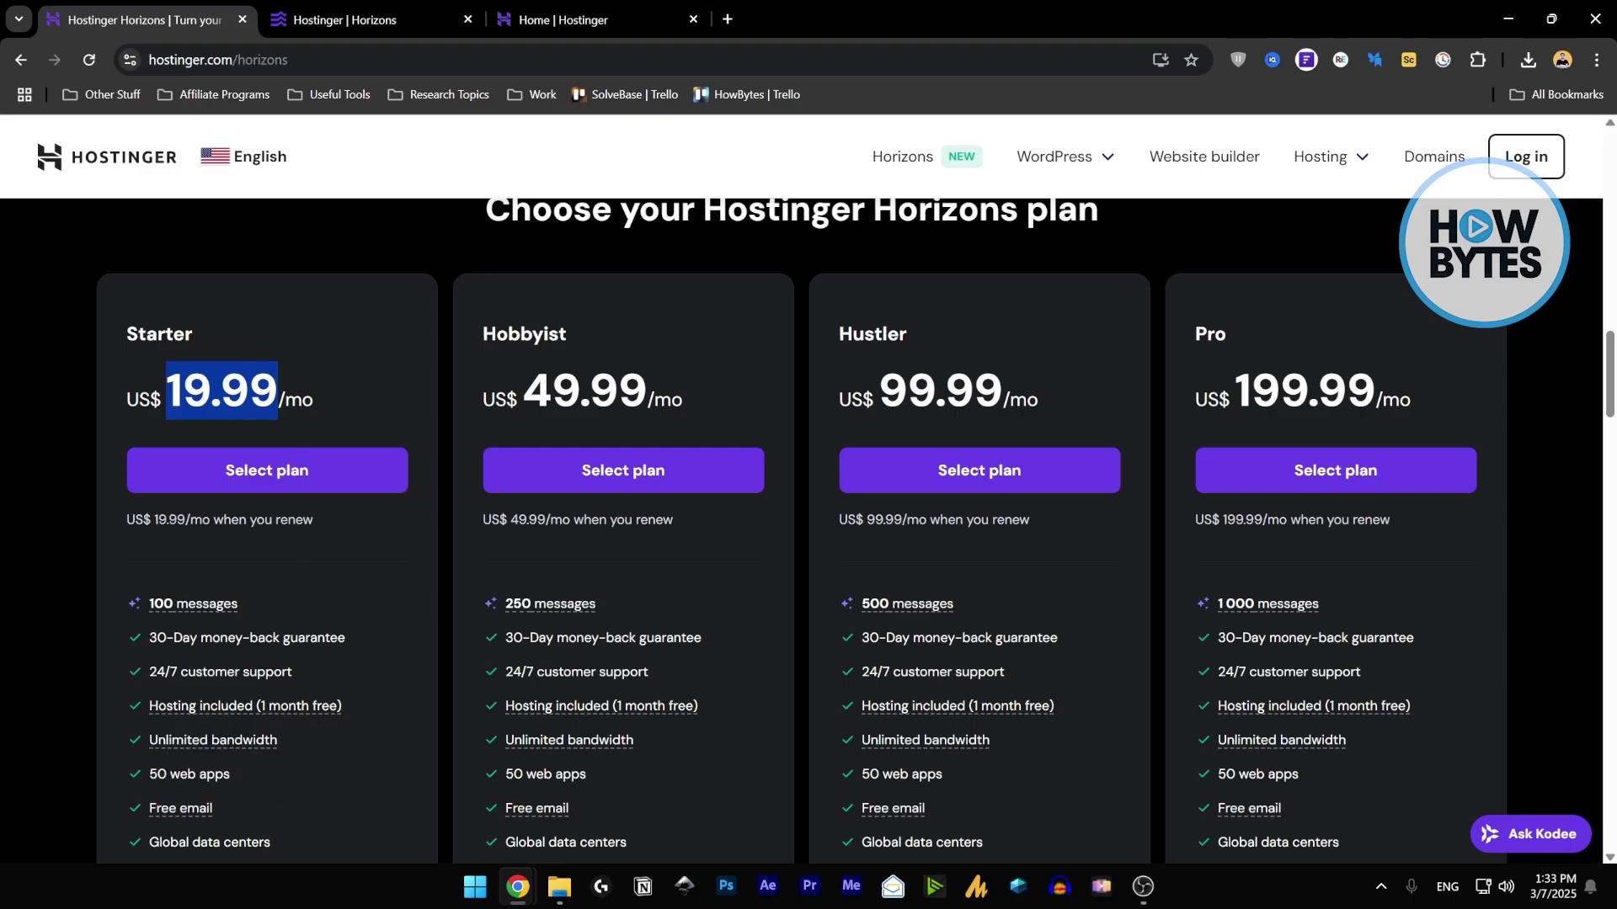
{"action": "mouse_move", "coordinate": [182, 613]}
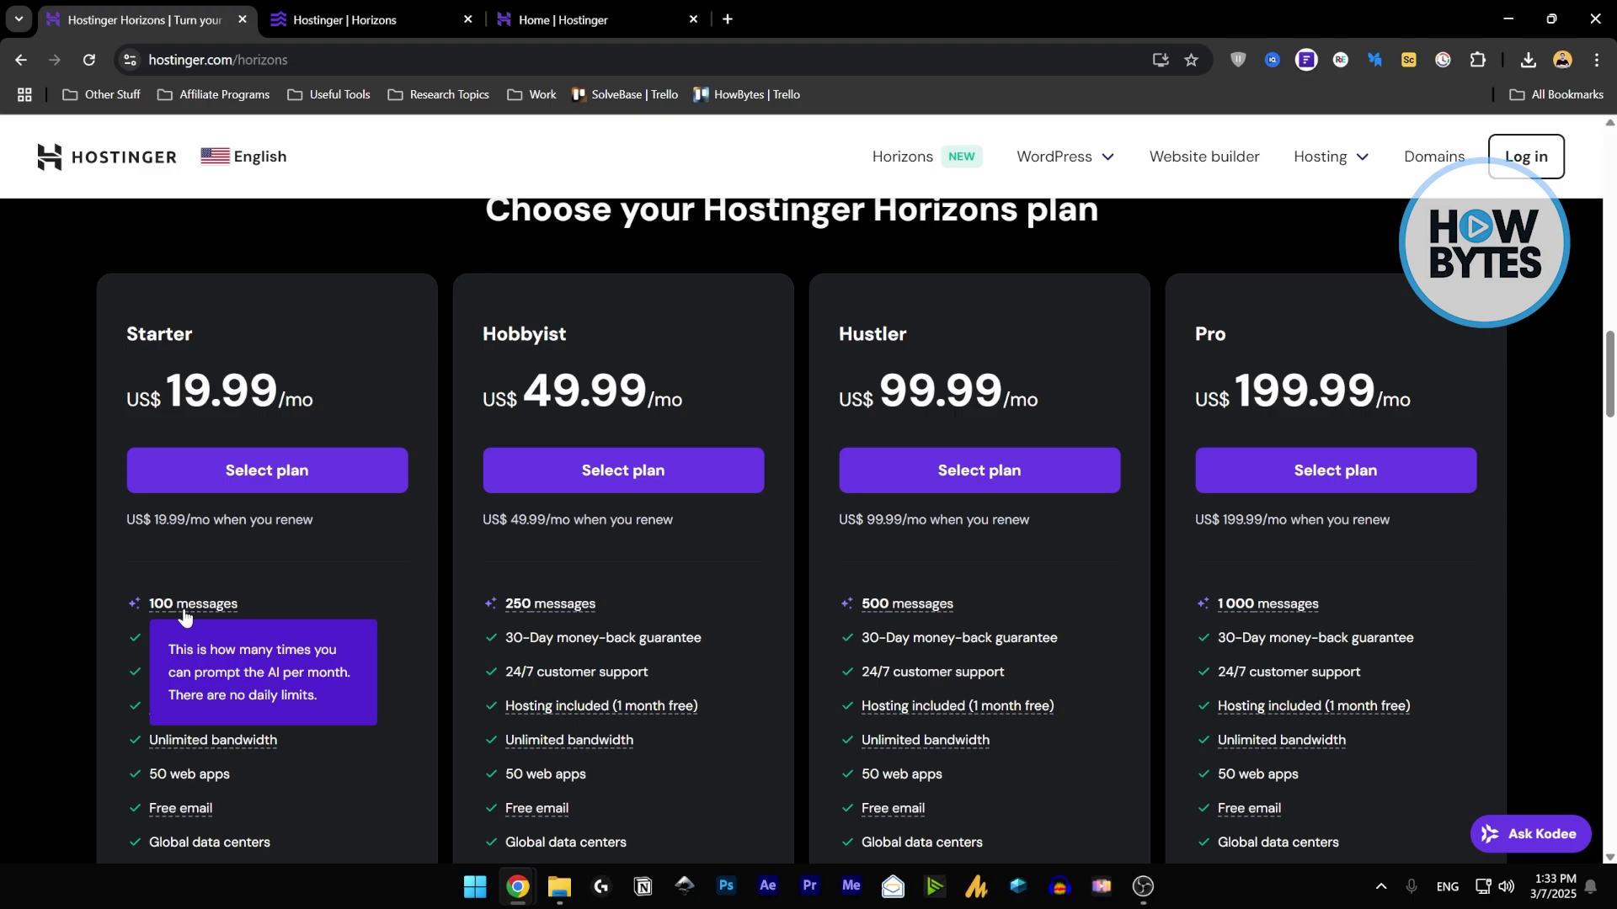
{"action": "left_click", "coordinate": [341, 18]}
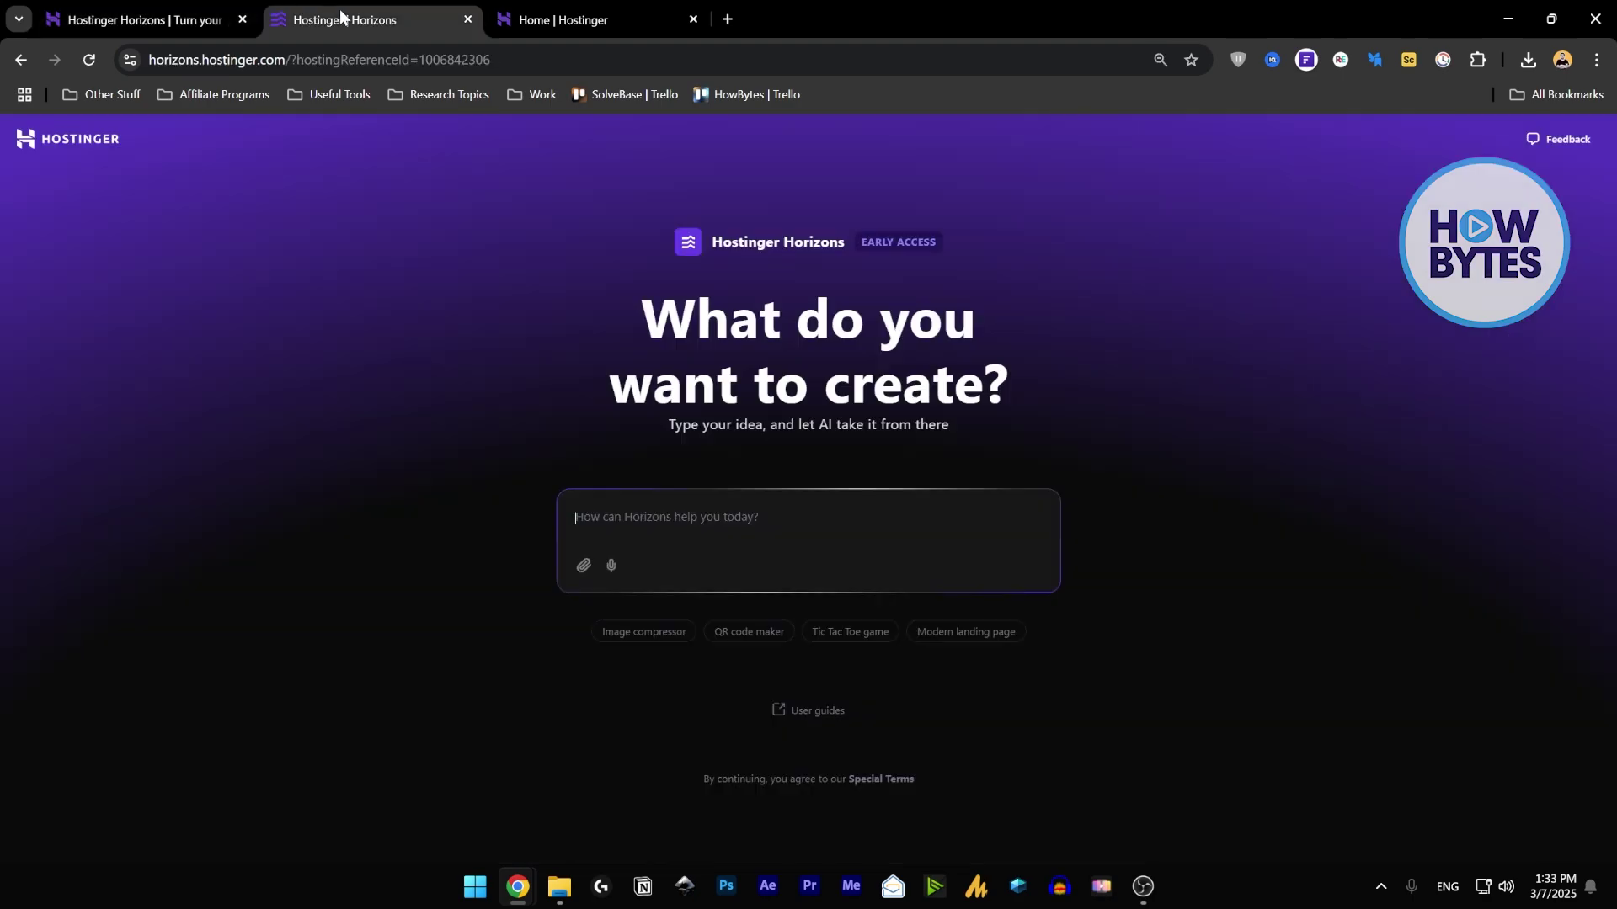
{"action": "left_click", "coordinate": [147, 19]}
{"action": "mouse_move", "coordinate": [187, 610]}
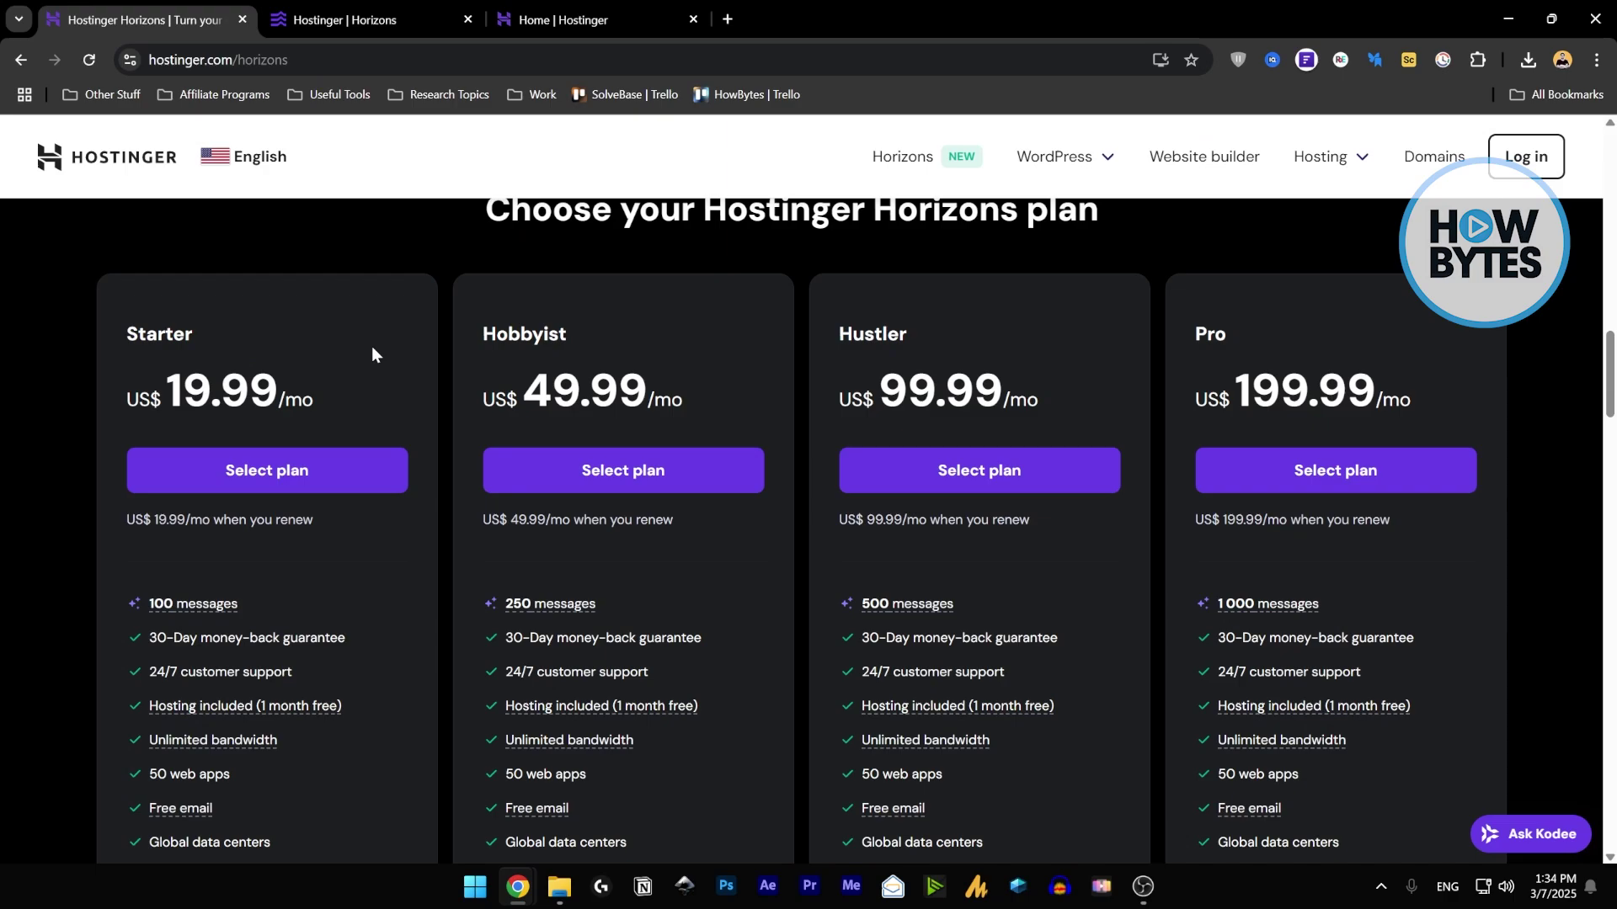
Generate a new web app in Horizons from the suggested "Image compressor" idea.
{"action": "key", "text": "ctrl+Tab"}
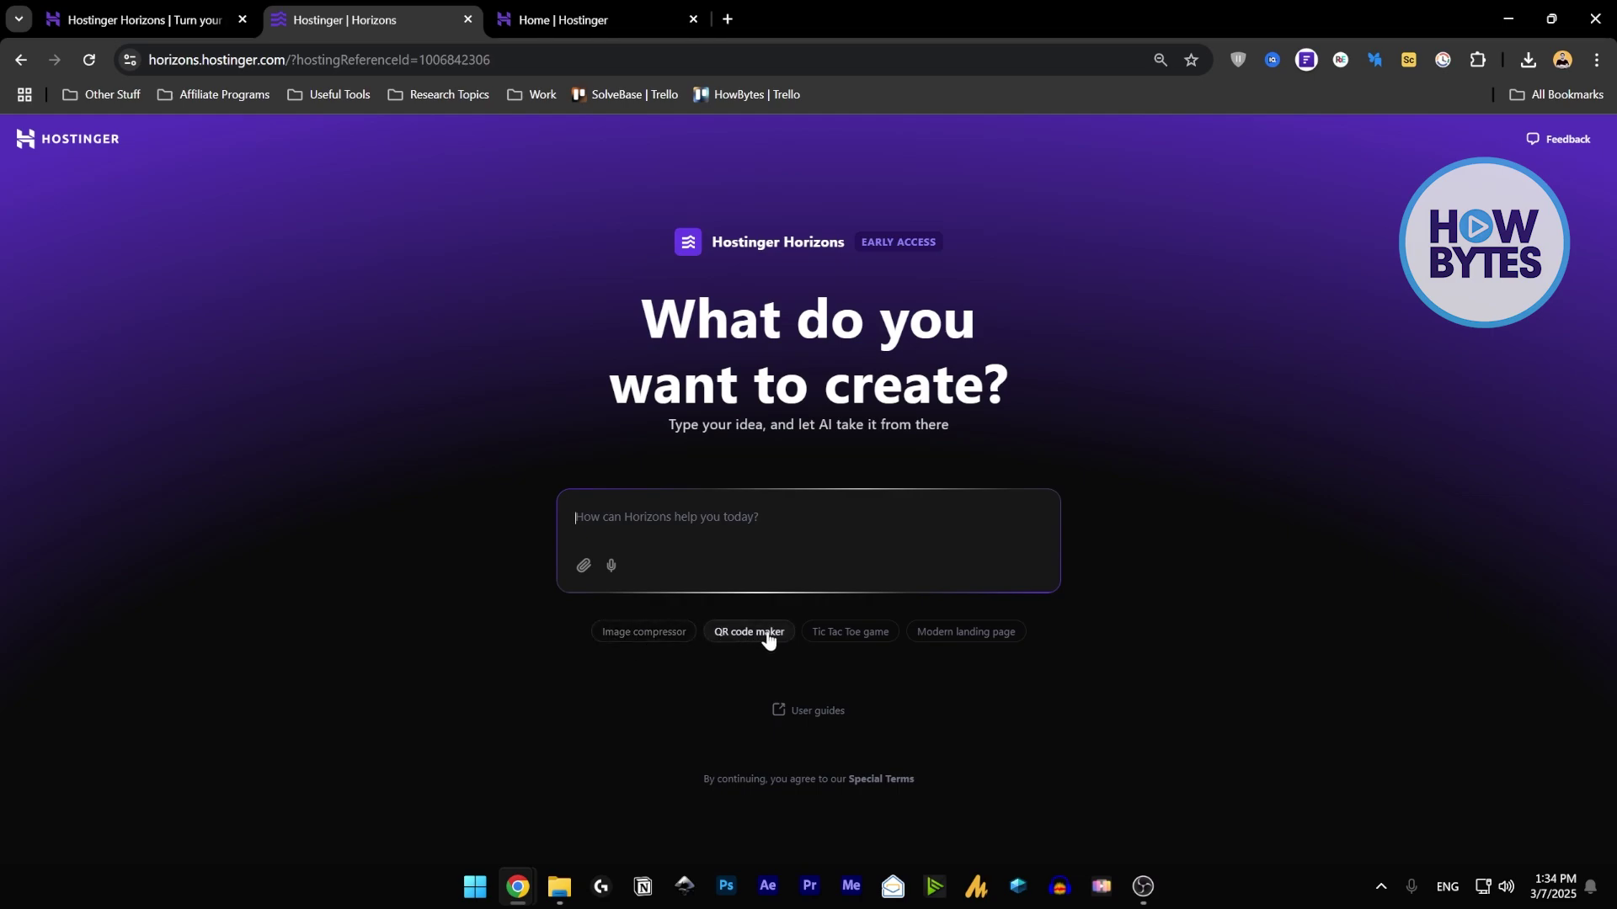
{"action": "left_click", "coordinate": [649, 633]}
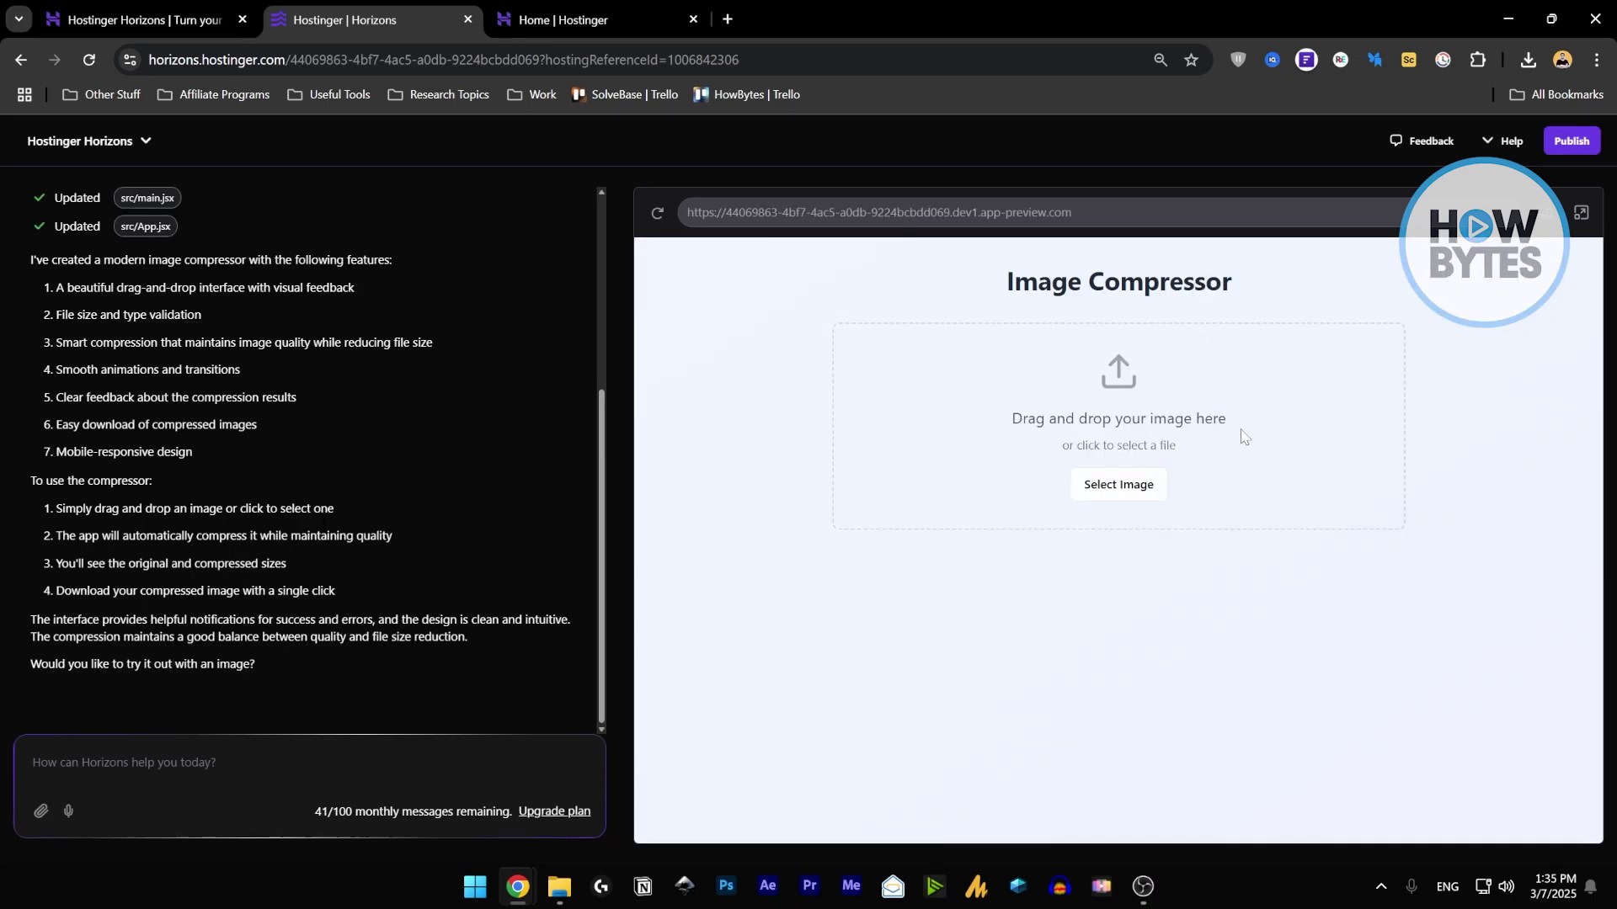
Test the image compressor with 16x9_A_slice_of_pizza_on_a_tiny_UFO_t.png and remove the compressed result.
{"action": "left_click", "coordinate": [1120, 484]}
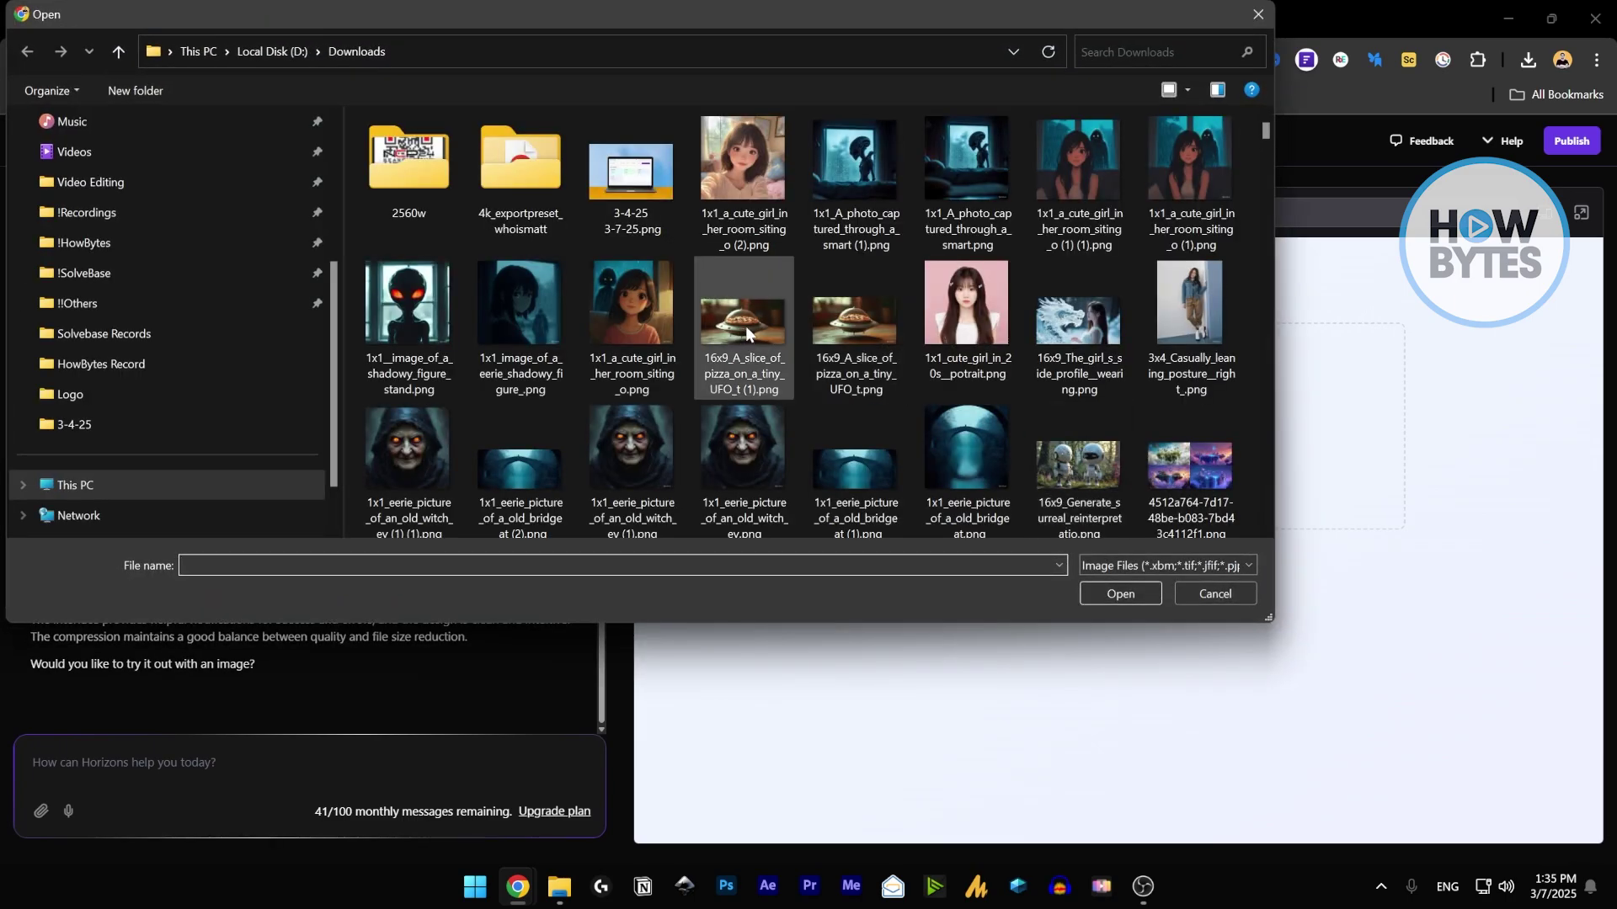
{"action": "double_click", "coordinate": [851, 324]}
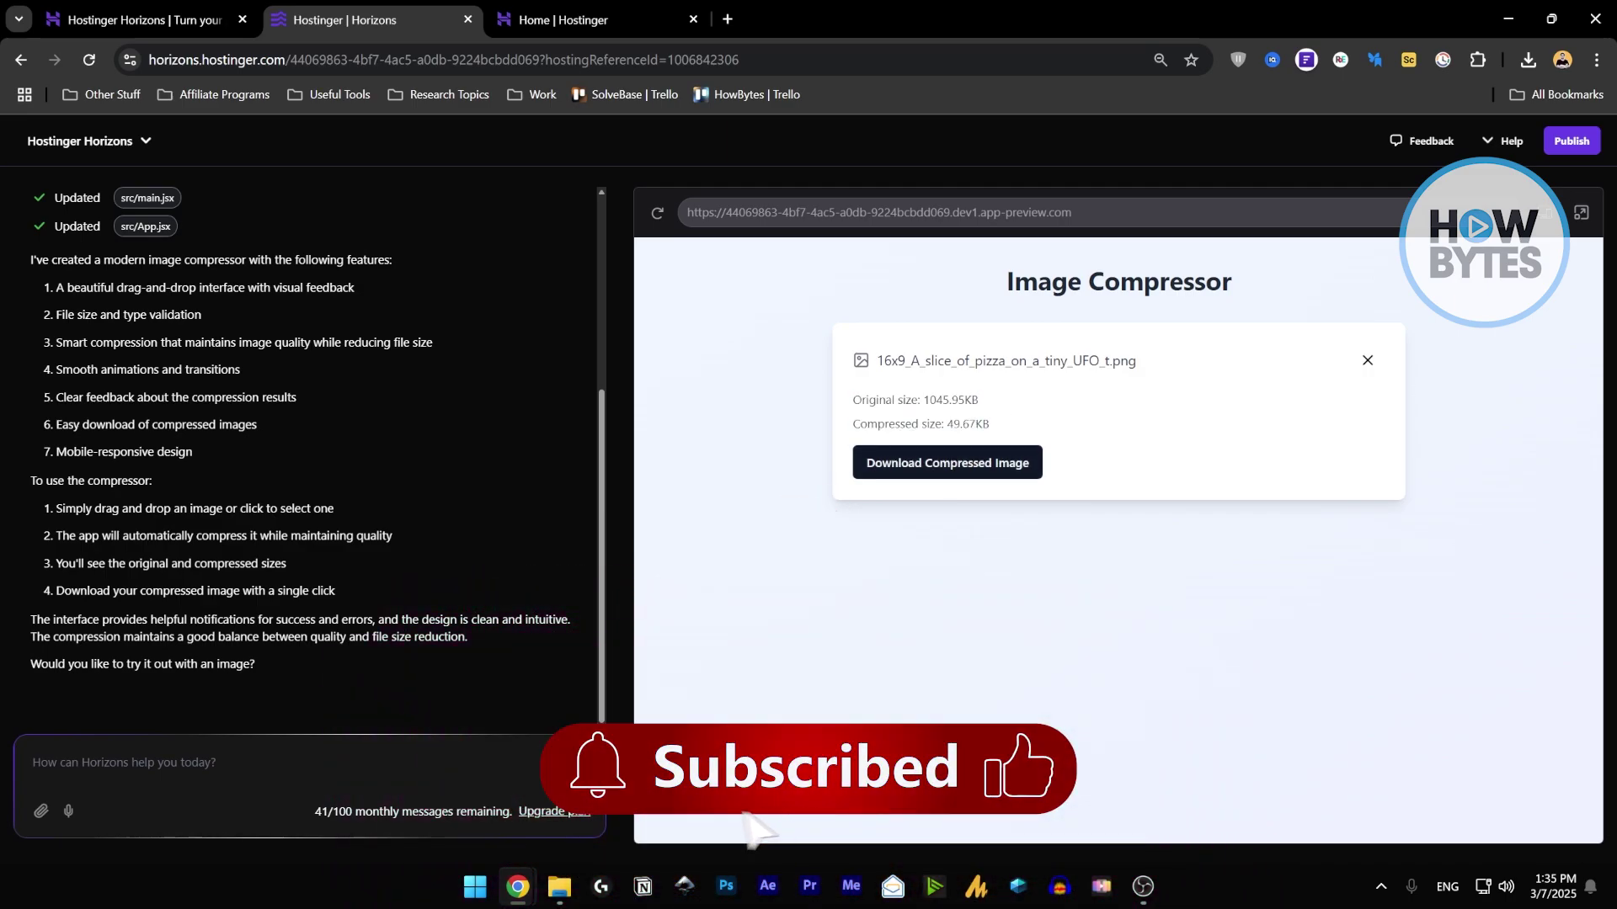
{"action": "left_click", "coordinate": [1367, 362]}
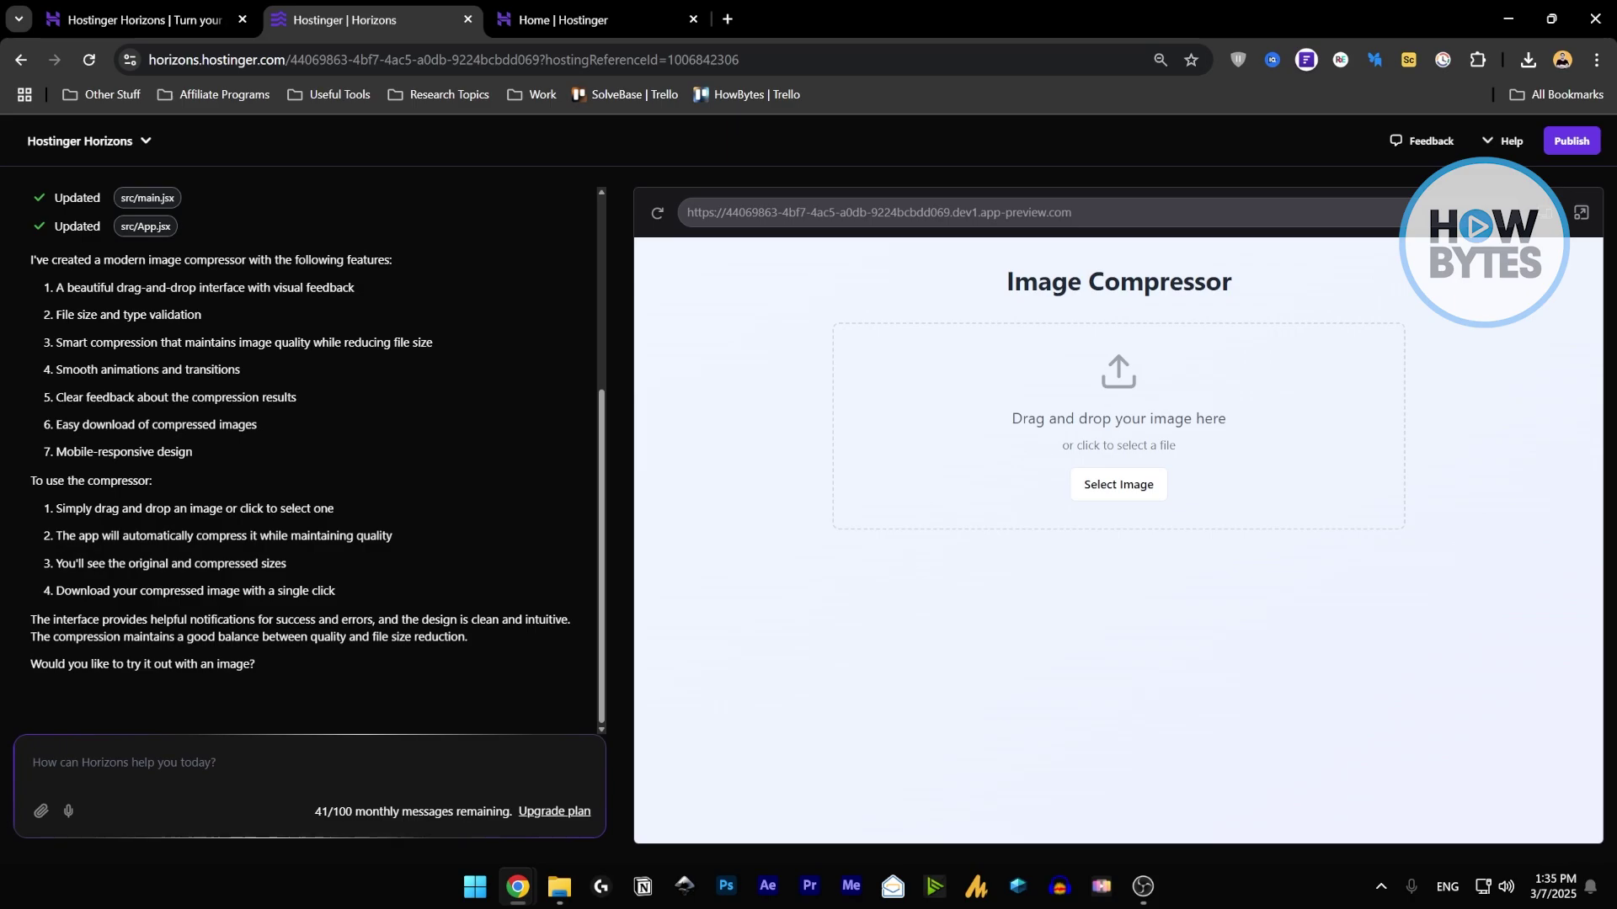
Prompt Horizons to "make a better modern UI and add more functionalities" and ask it to fix the runtime error.
{"action": "type", "text": "make a better modern UI and add more functionalities"}
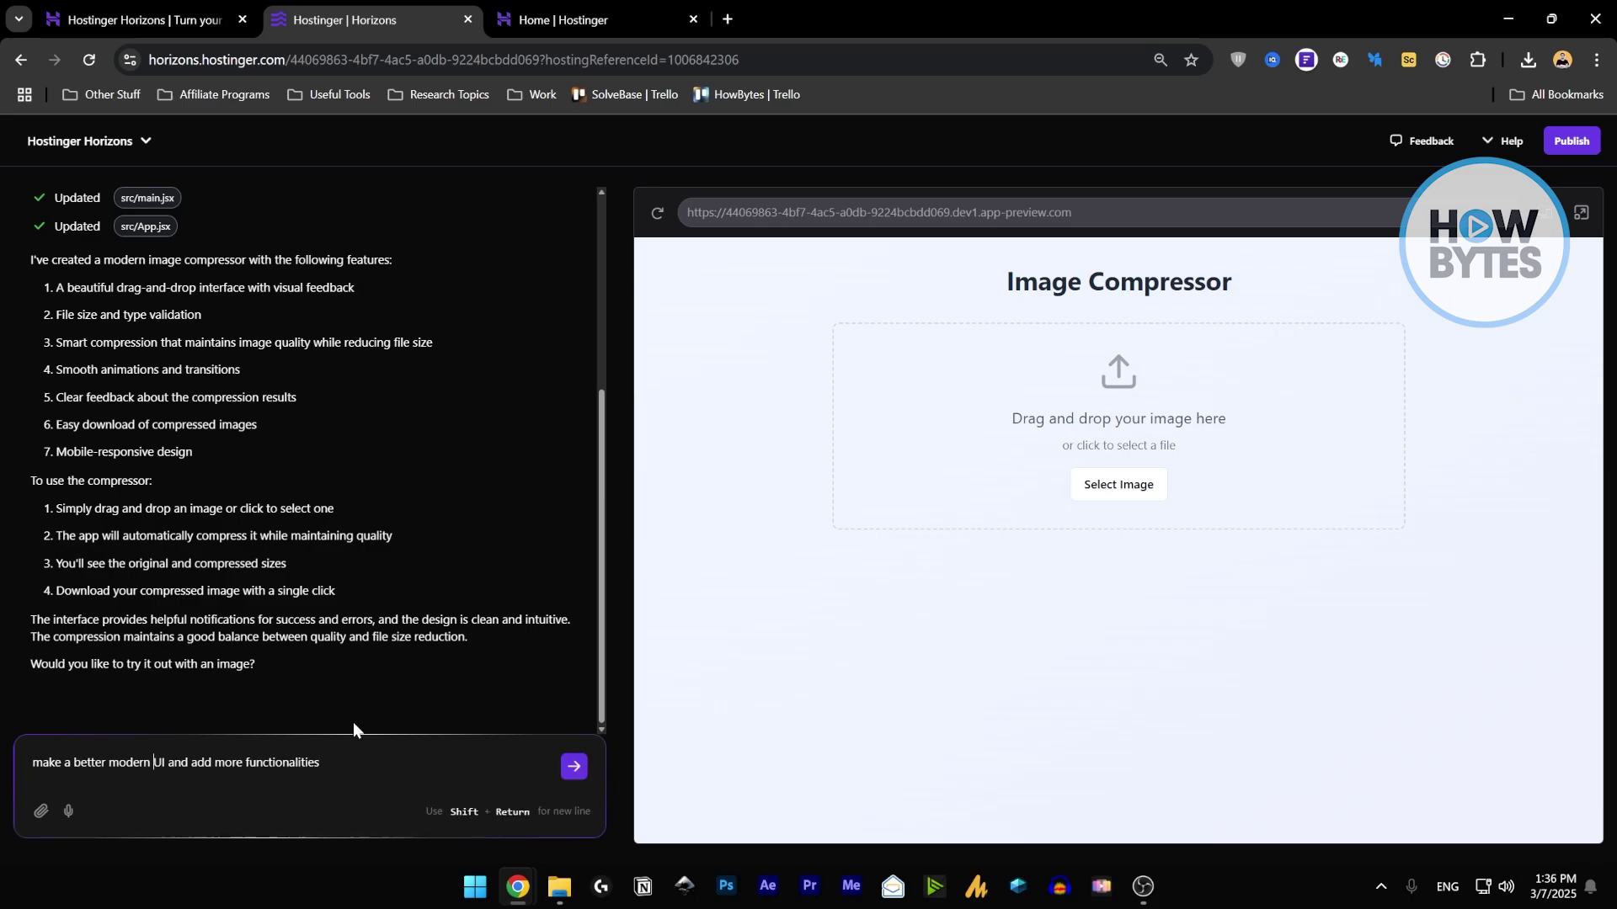
{"action": "left_click", "coordinate": [574, 766]}
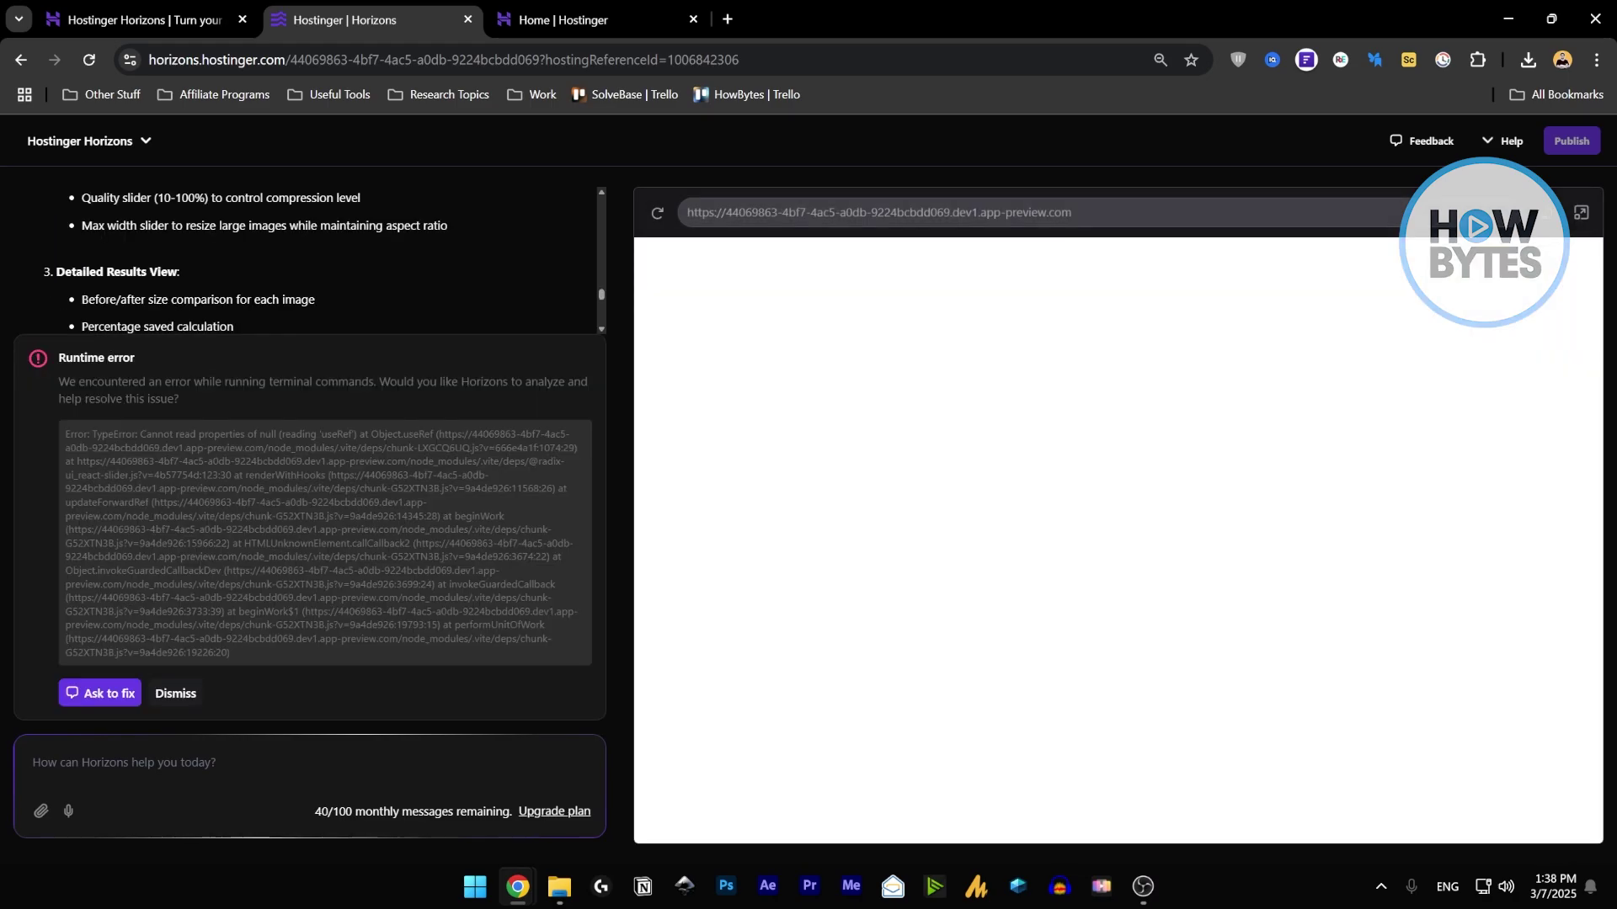
{"action": "left_click", "coordinate": [98, 694]}
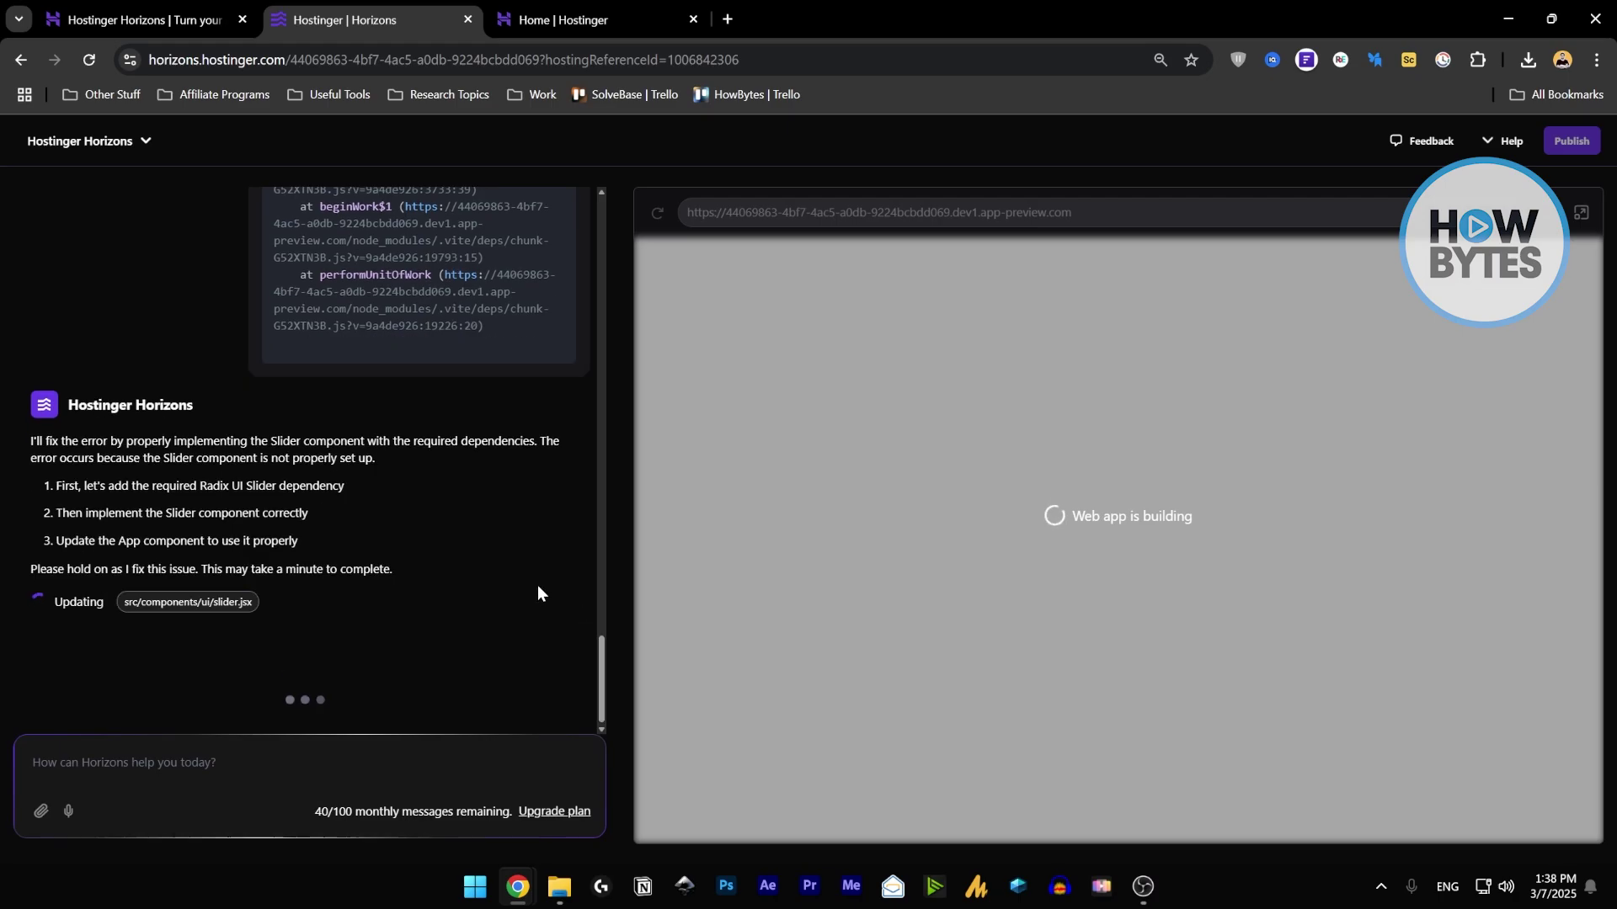
Examine the chat history, the error-fix progress and the renewal date of the monthly message limit.
{"action": "scroll", "coordinate": [481, 509], "scroll_direction": "up", "scroll_amount": 3}
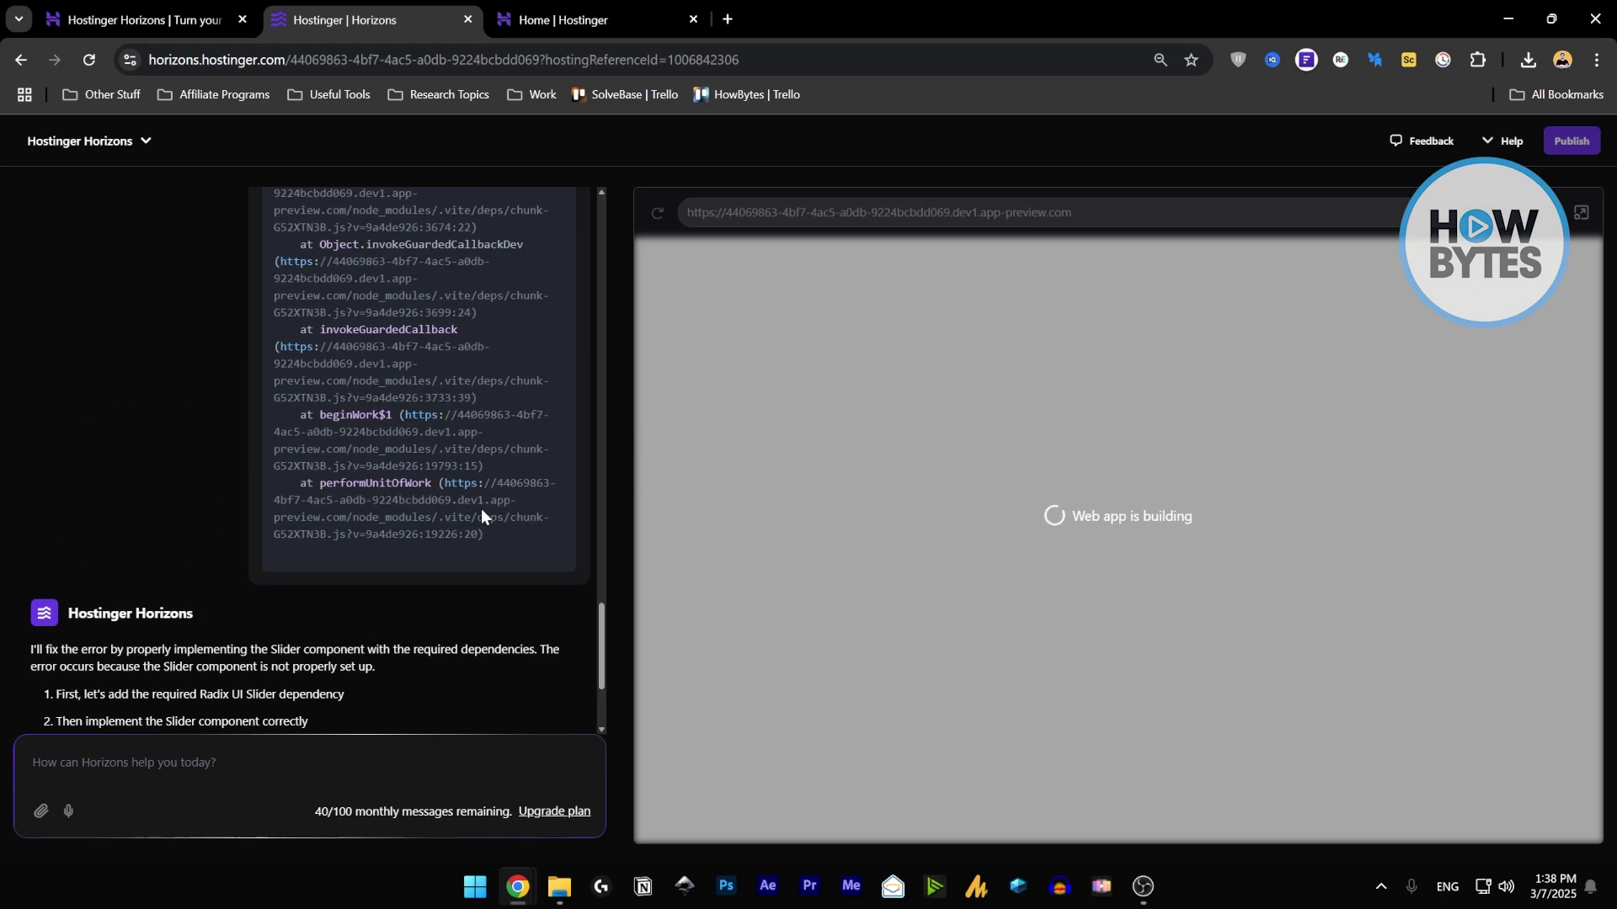
{"action": "scroll", "coordinate": [448, 538], "scroll_direction": "down", "scroll_amount": 4}
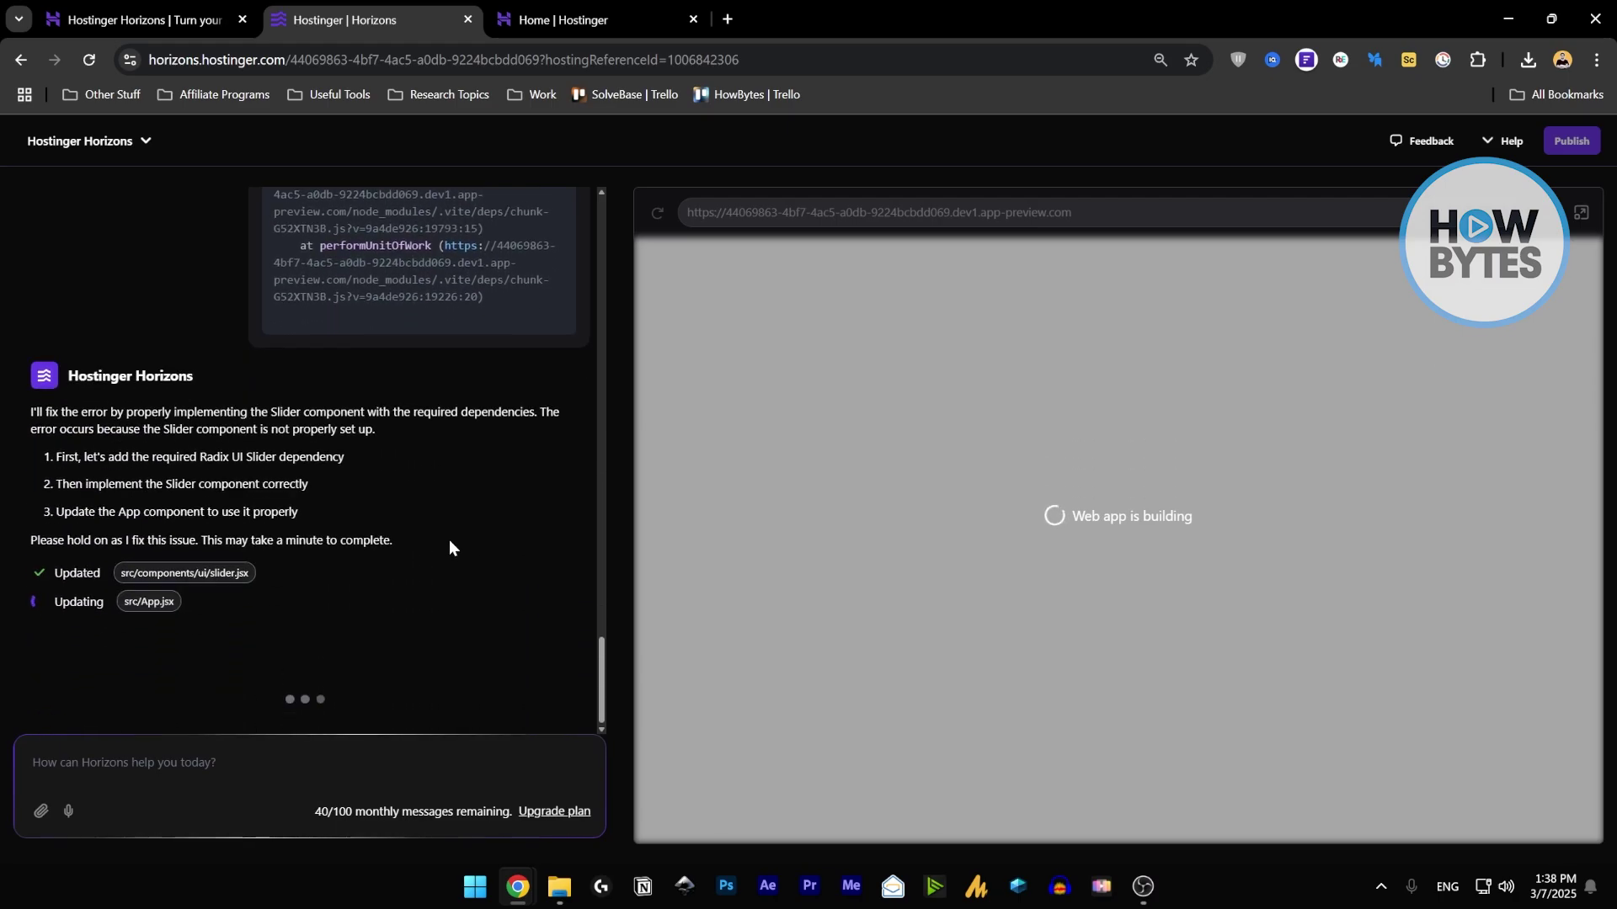
{"action": "mouse_move", "coordinate": [413, 811]}
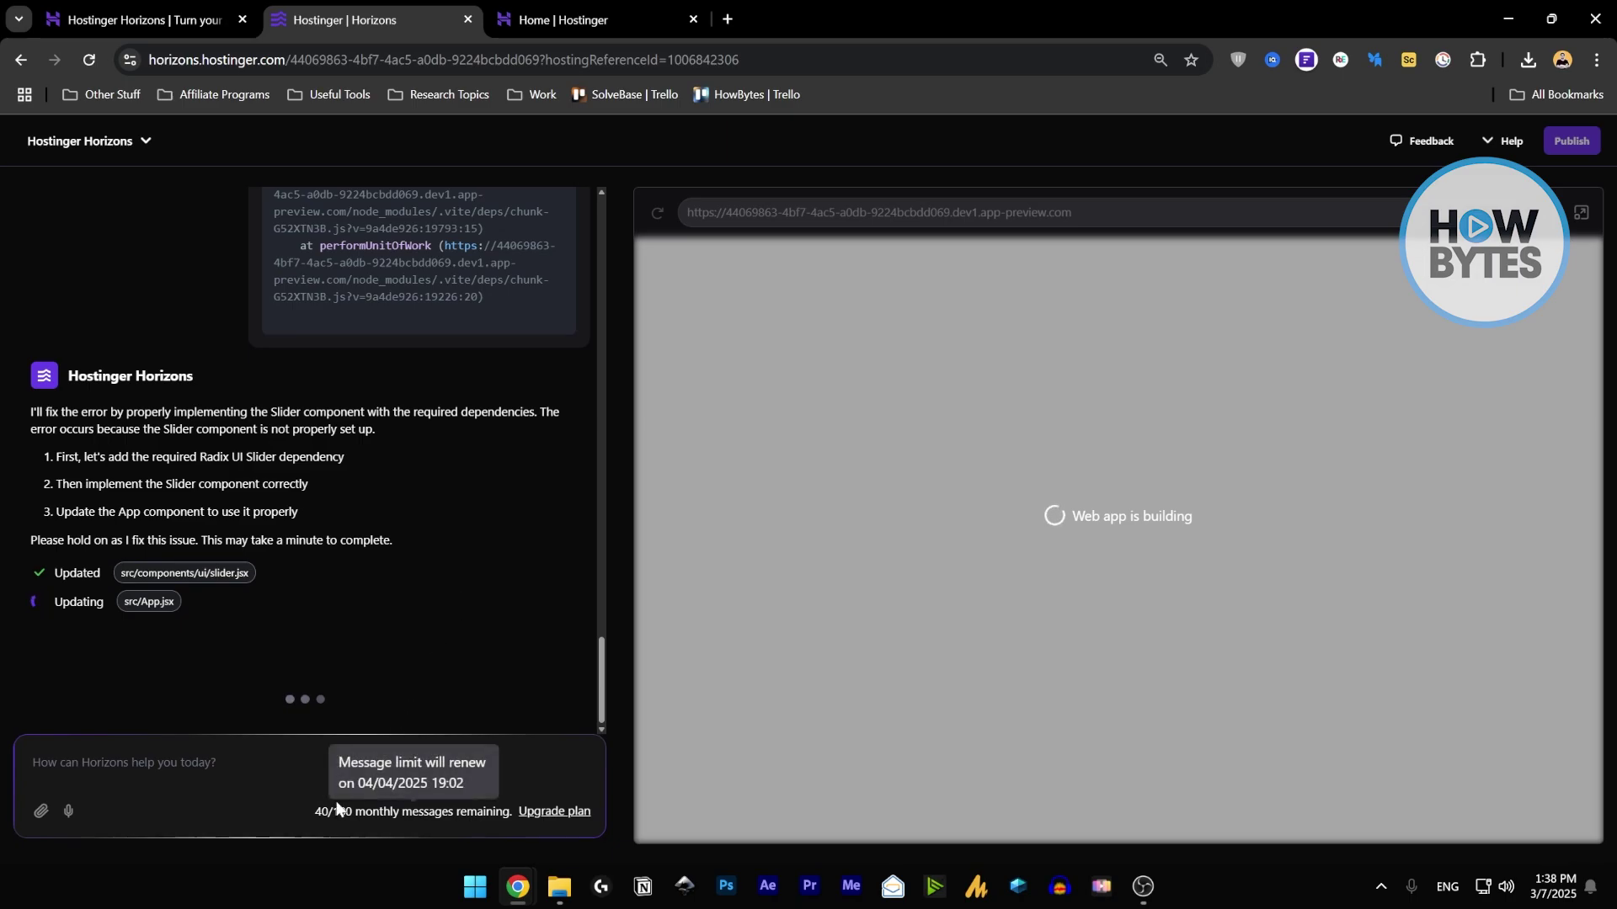
{"action": "scroll", "coordinate": [443, 671], "scroll_direction": "up", "scroll_amount": 15}
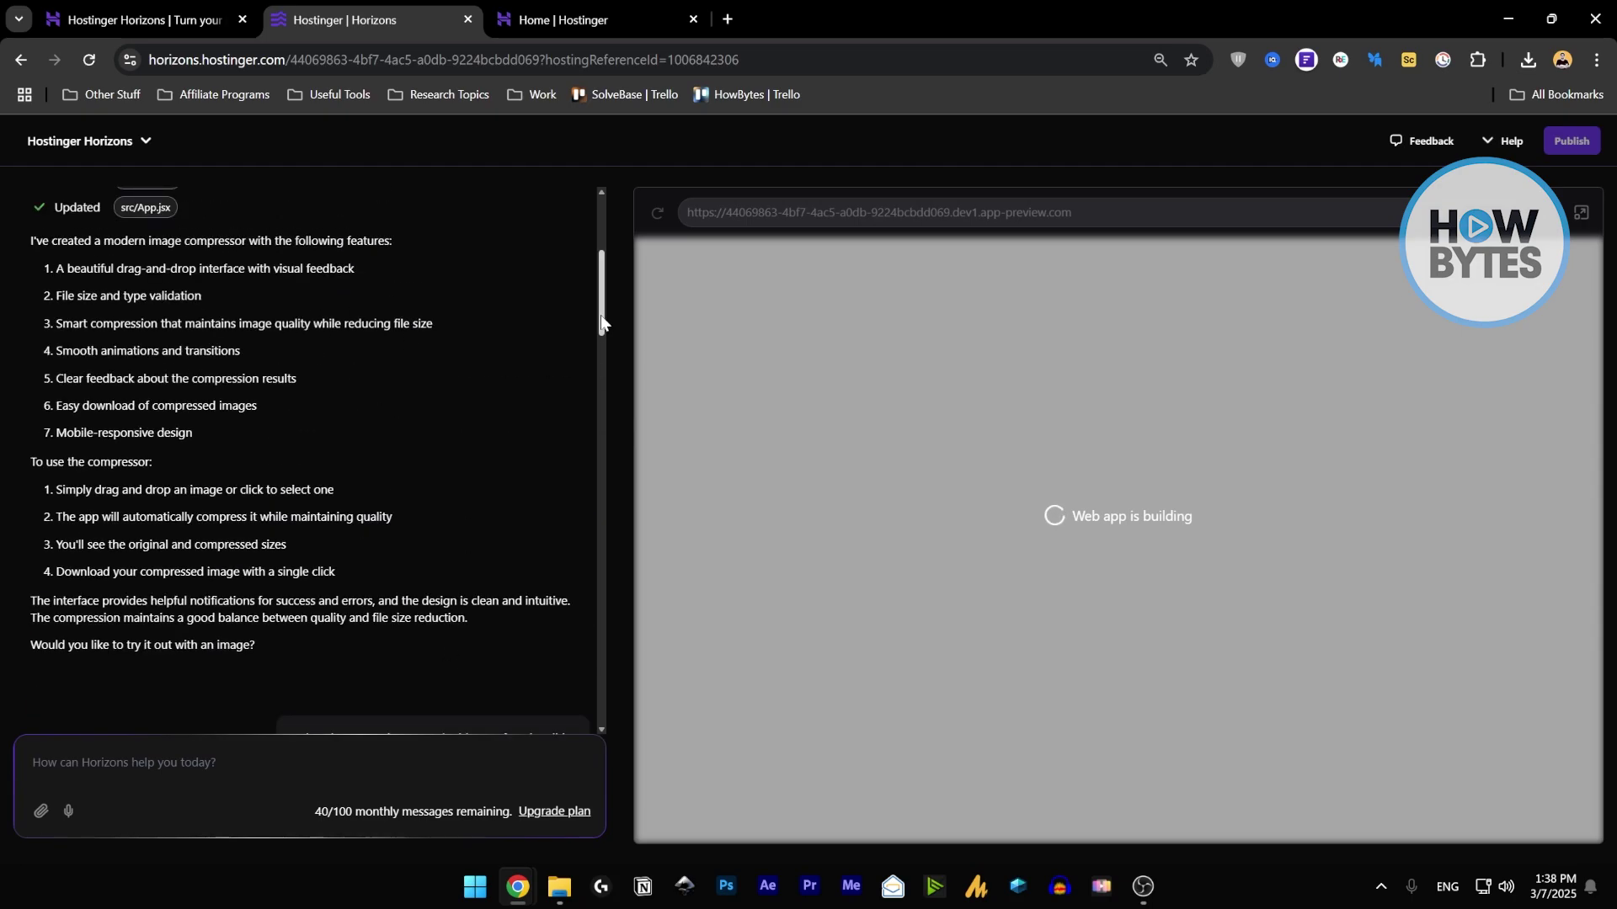
{"action": "left_click_drag", "start_coordinate": [601, 320], "coordinate": [603, 640]}
{"action": "scroll", "coordinate": [426, 547], "scroll_direction": "up", "scroll_amount": 1}
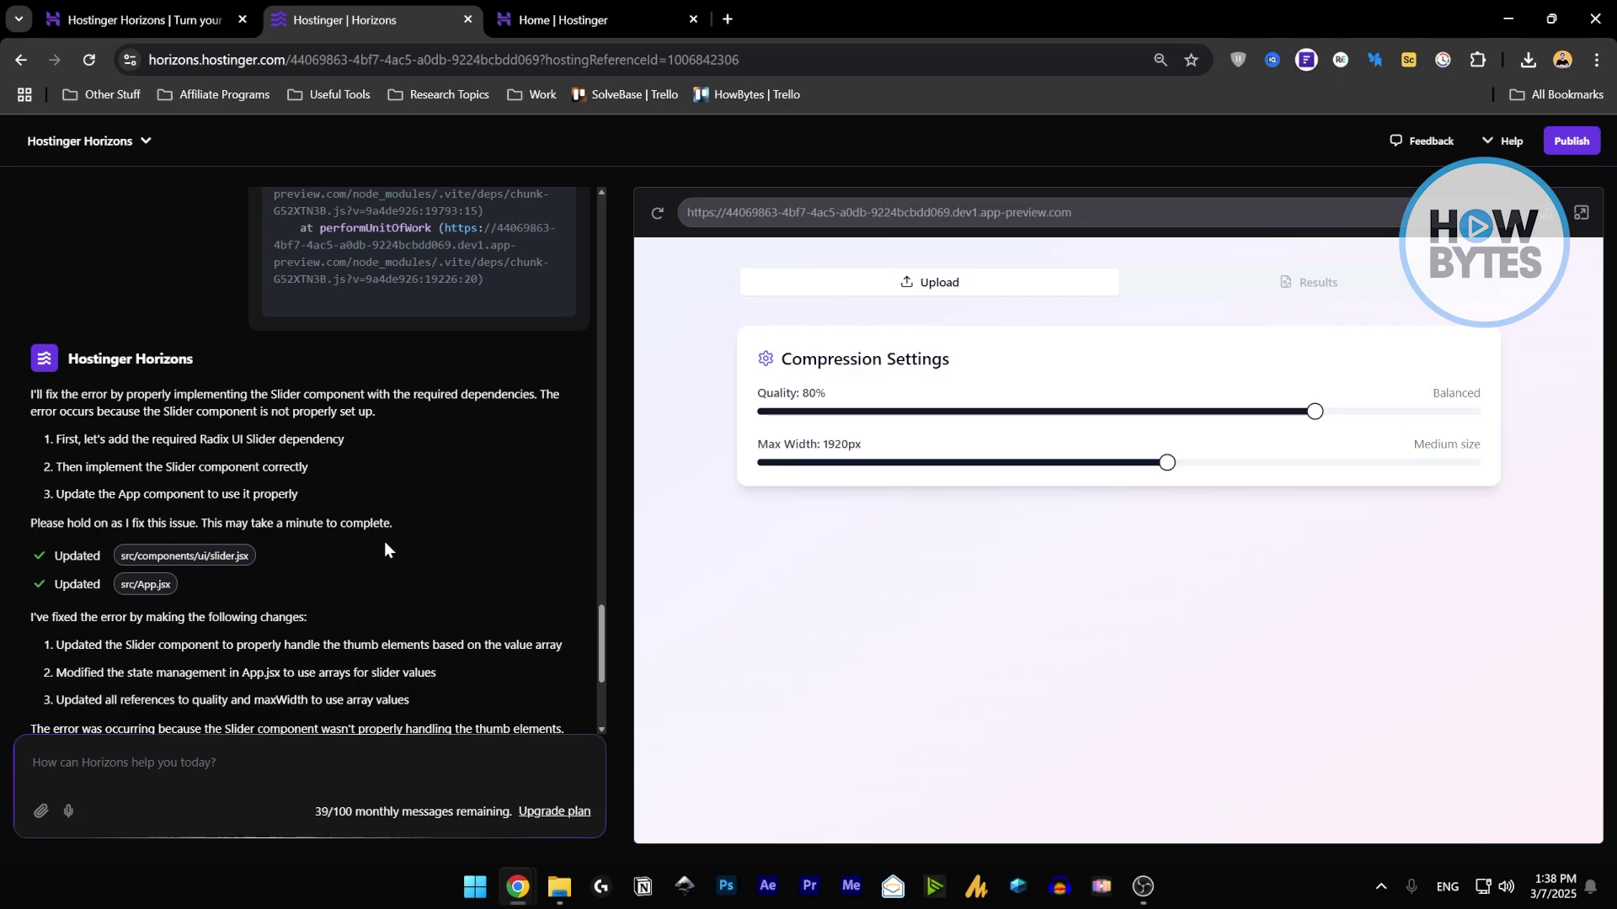
{"action": "scroll", "coordinate": [382, 541], "scroll_direction": "down", "scroll_amount": 1}
{"action": "scroll", "coordinate": [97, 424], "scroll_direction": "down", "scroll_amount": 2}
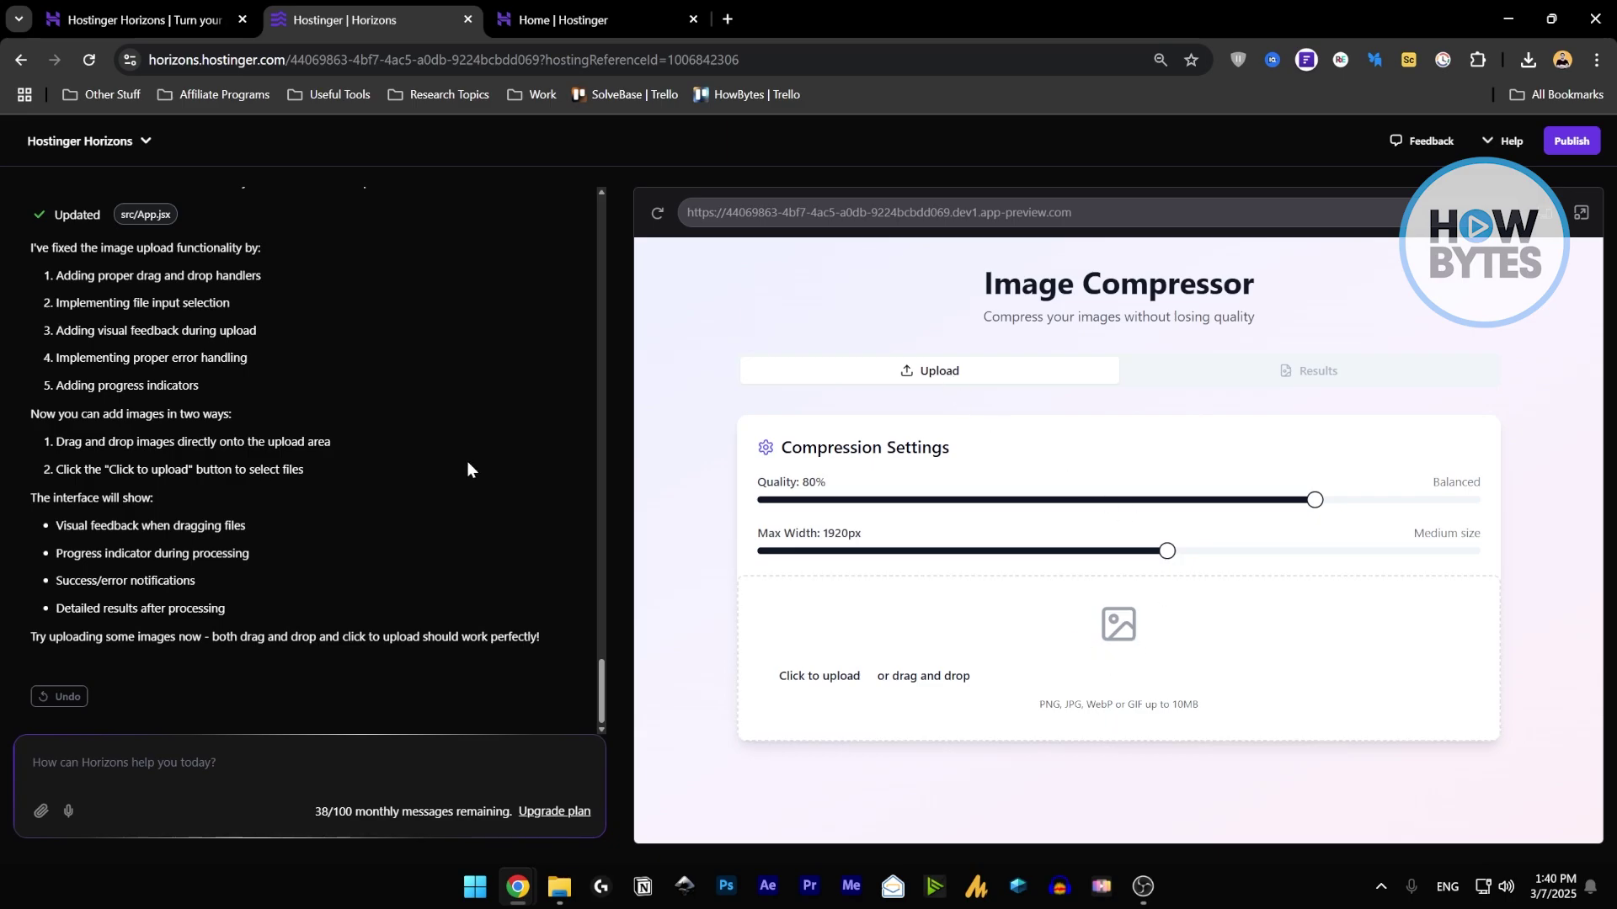
Test the redesigned compressor with 16x9_A_slice_of_pizza_on_a_tiny_UFO_t.png and clear all results.
{"action": "scroll", "coordinate": [463, 480], "scroll_direction": "up", "scroll_amount": 5}
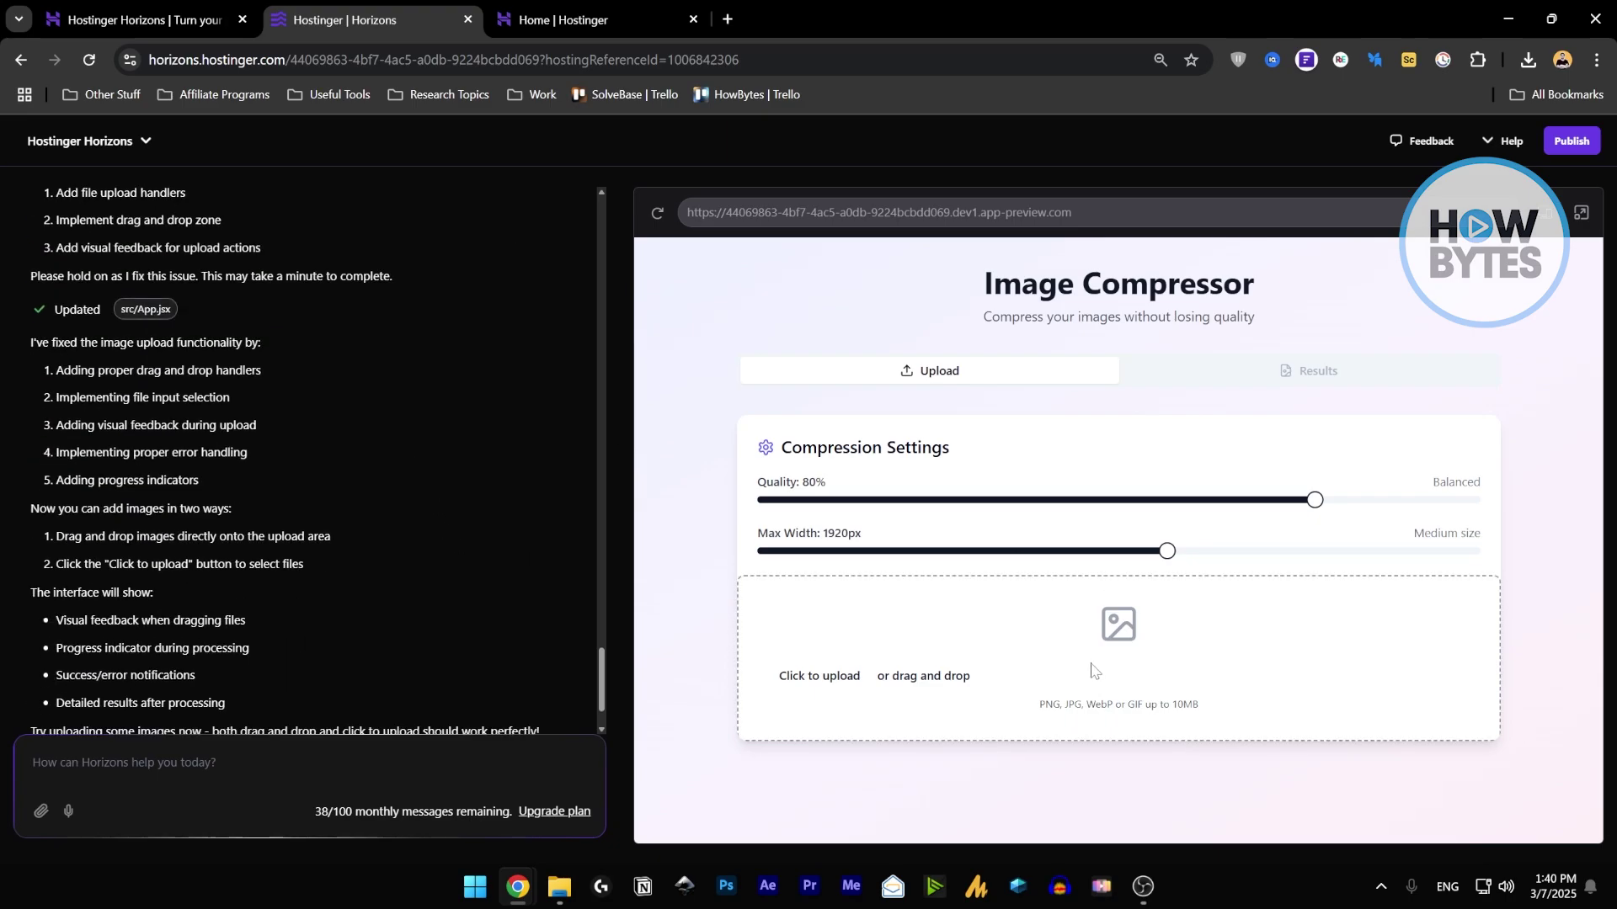
{"action": "left_click", "coordinate": [843, 683]}
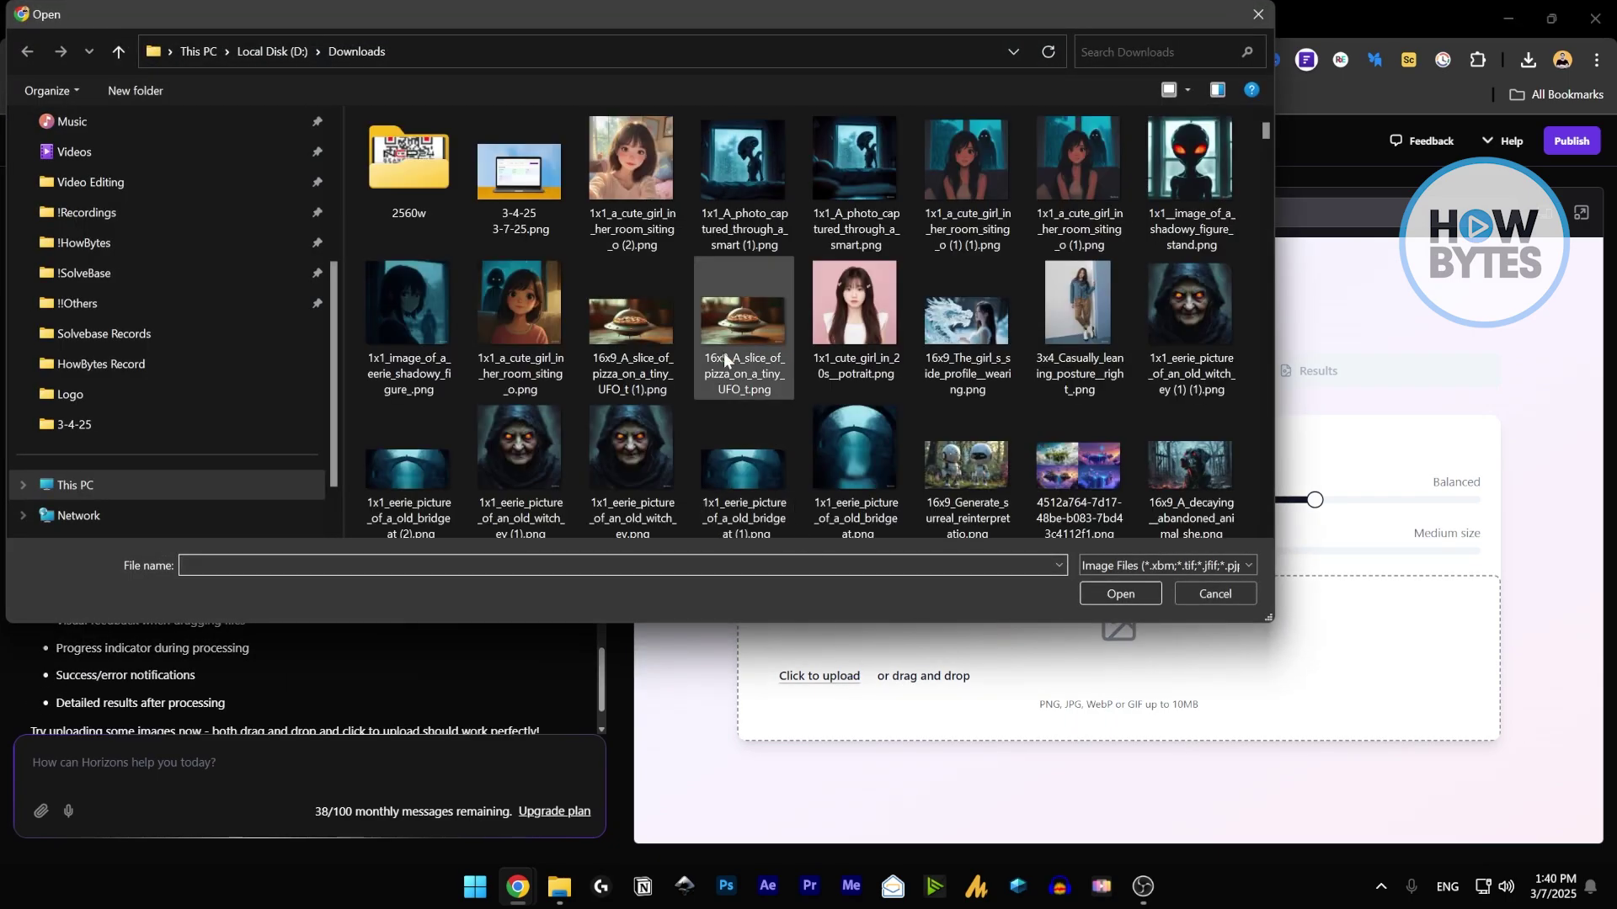
{"action": "double_click", "coordinate": [725, 352]}
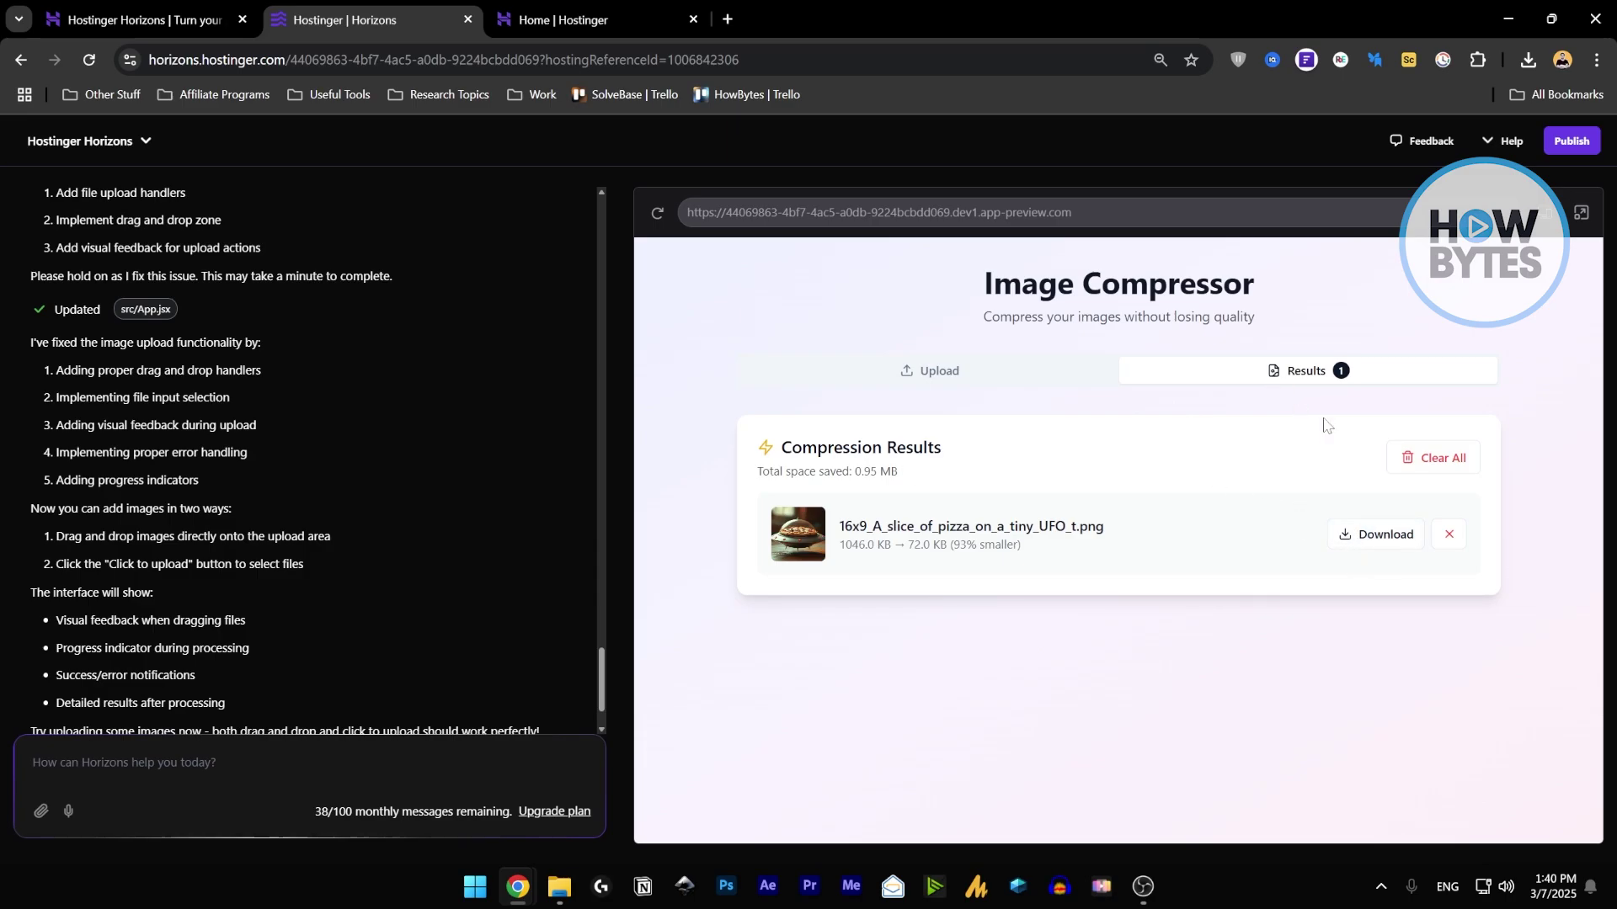
{"action": "left_click", "coordinate": [1442, 460]}
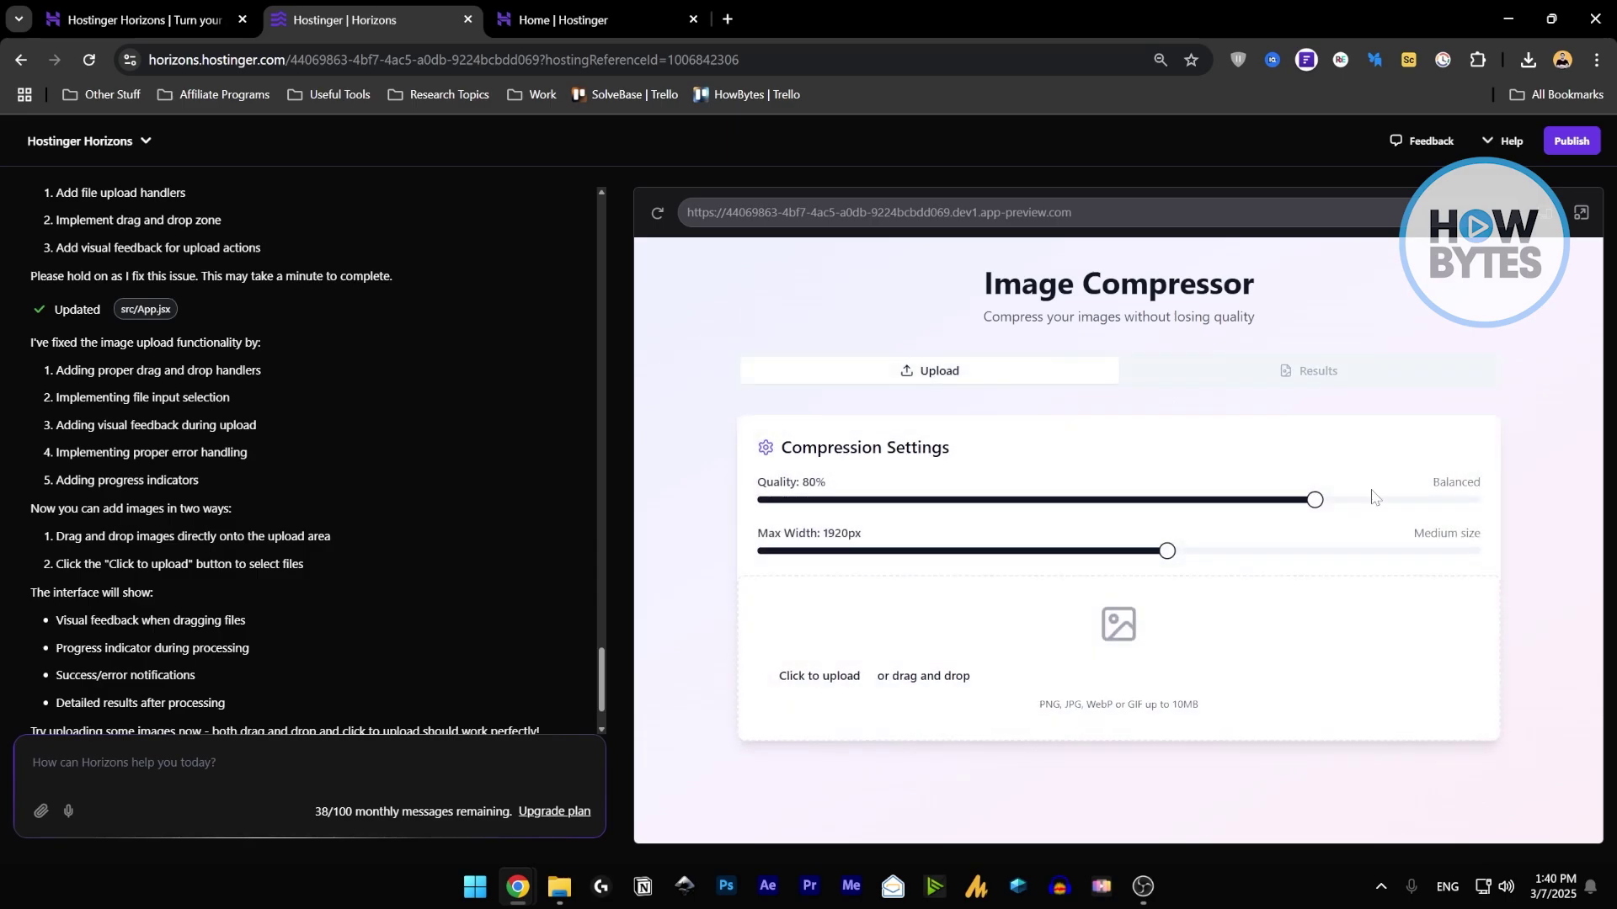
Test compressing the cute girl image and both pizza UFO images together, remove each result individually, and return to the upload view.
{"action": "left_click", "coordinate": [819, 676]}
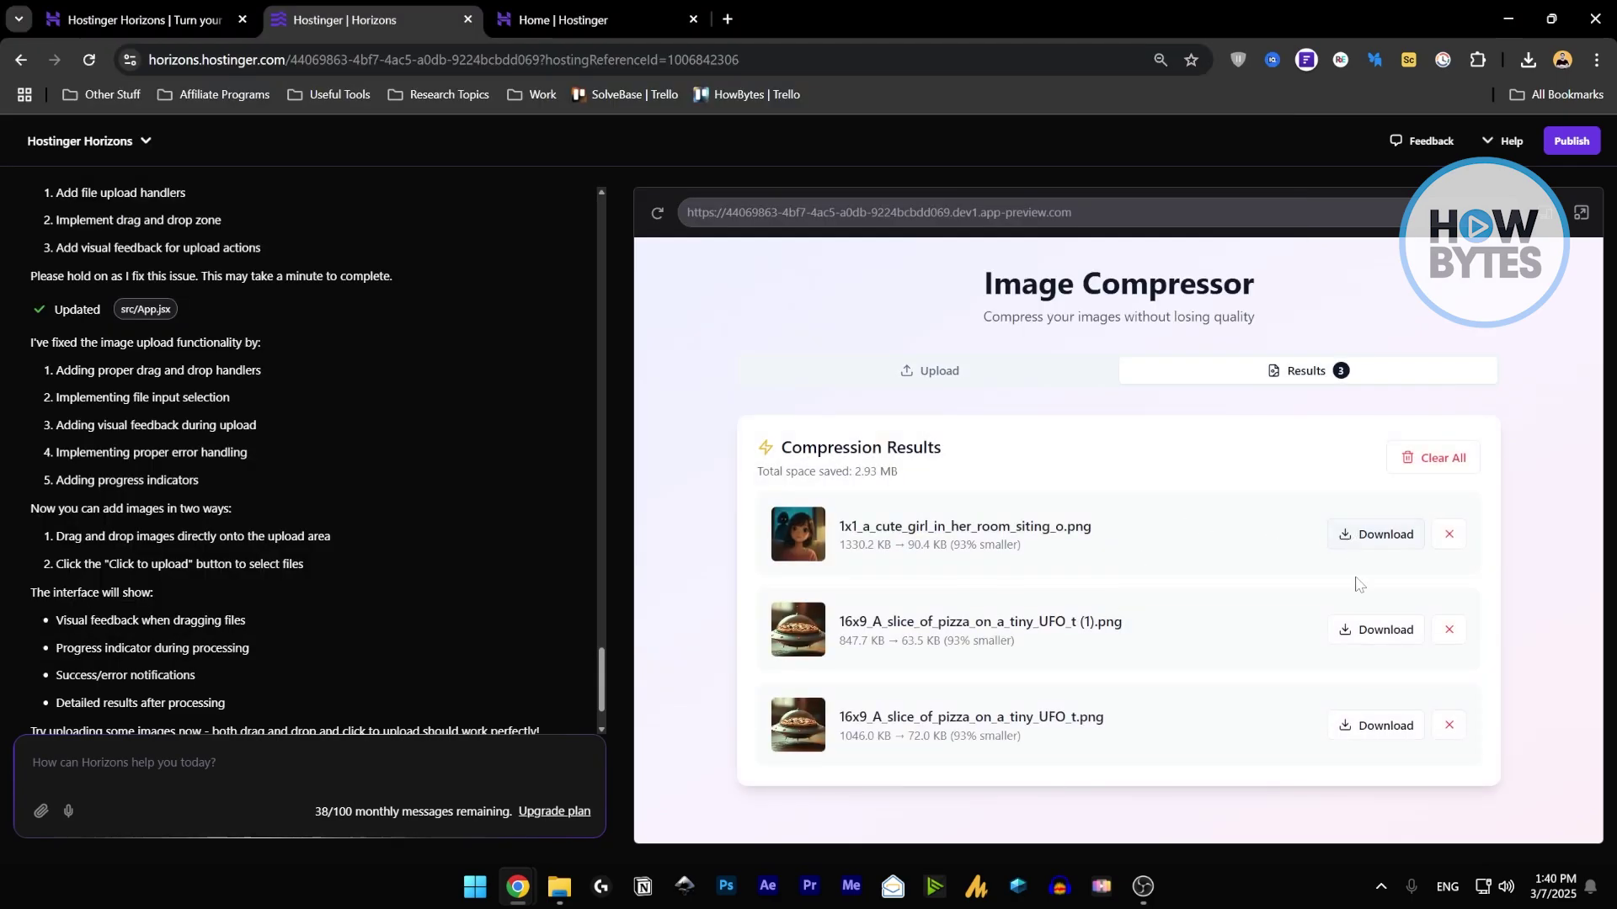
{"action": "left_click", "coordinate": [1447, 539]}
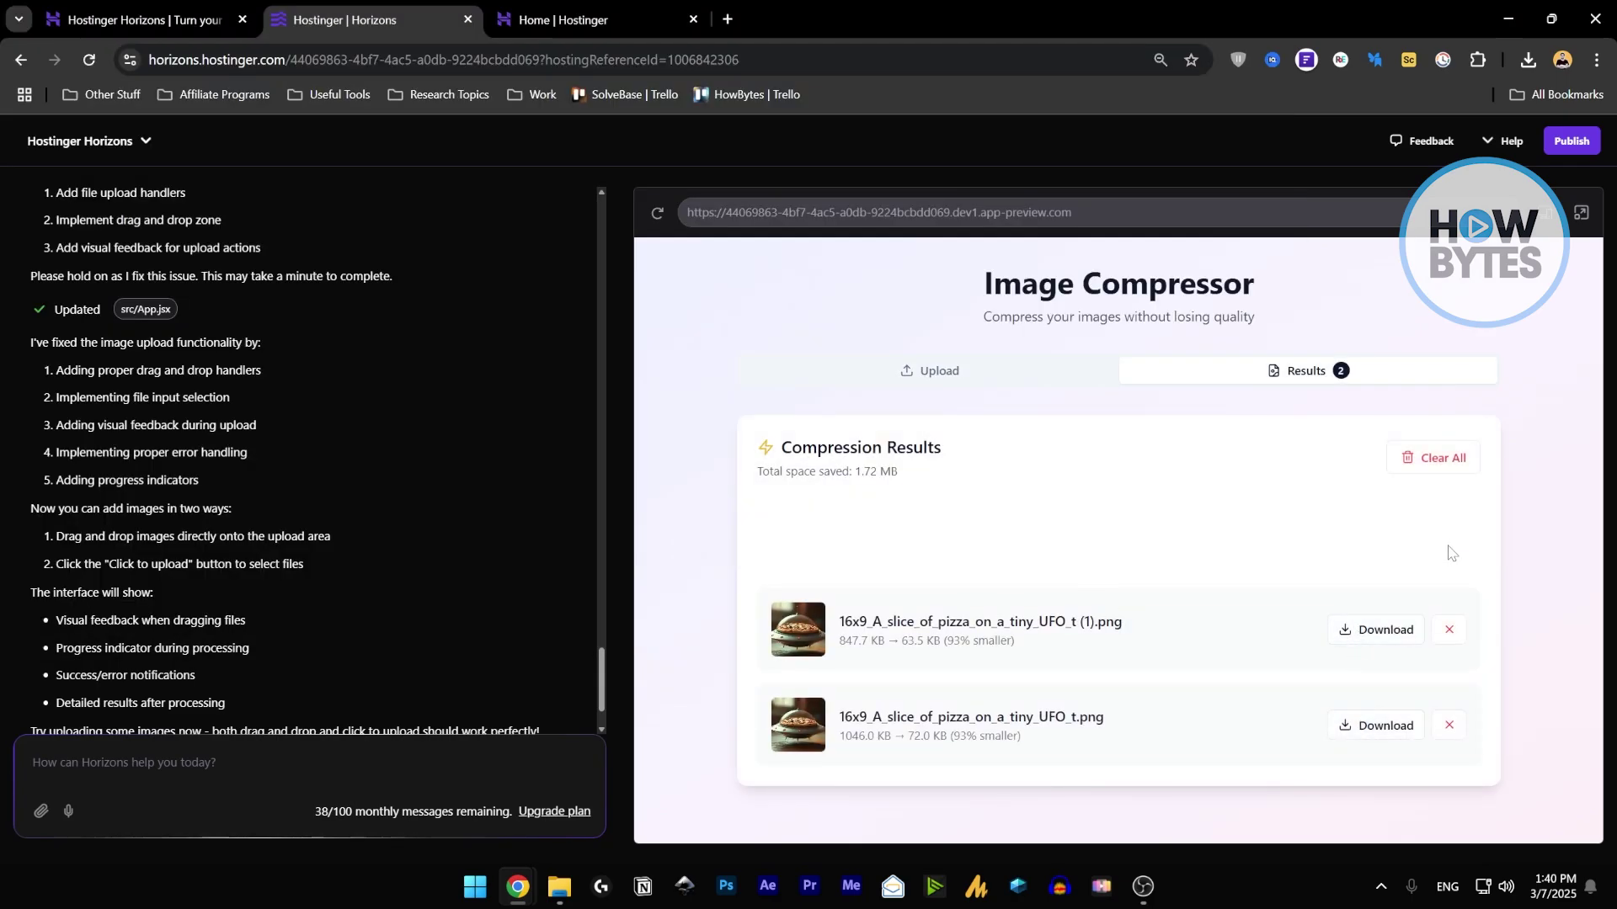
{"action": "left_click", "coordinate": [1447, 539]}
{"action": "left_click", "coordinate": [1446, 539]}
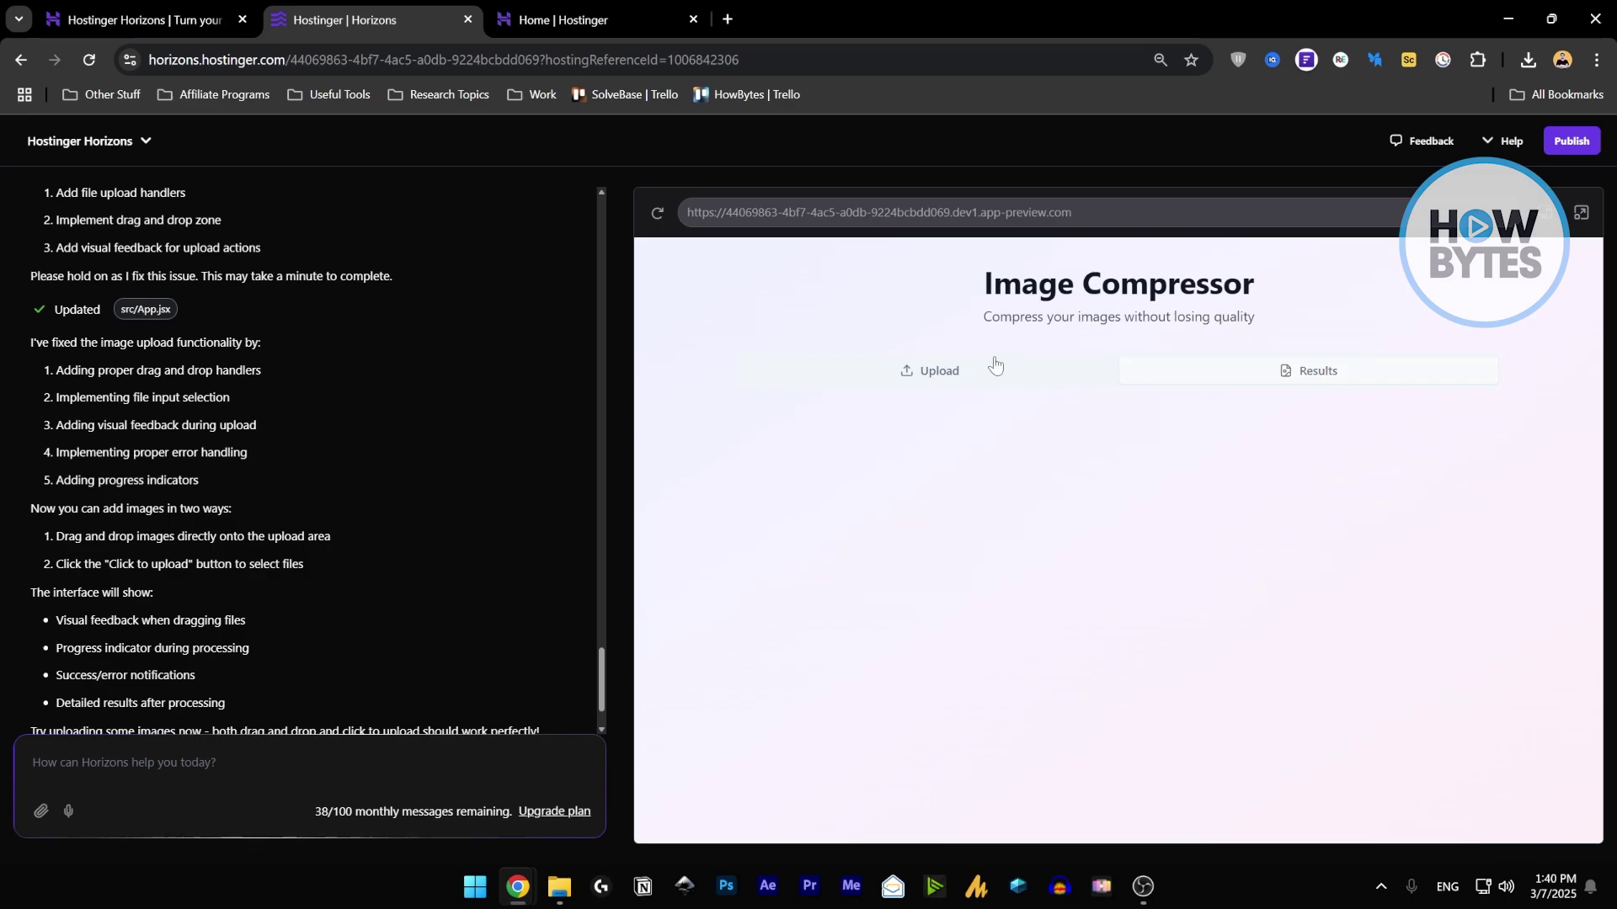
{"action": "left_click", "coordinate": [944, 381]}
Attach the green forest image to the chat and send it with the prompt "add as background".
{"action": "scroll", "coordinate": [143, 716], "scroll_direction": "down", "scroll_amount": 1}
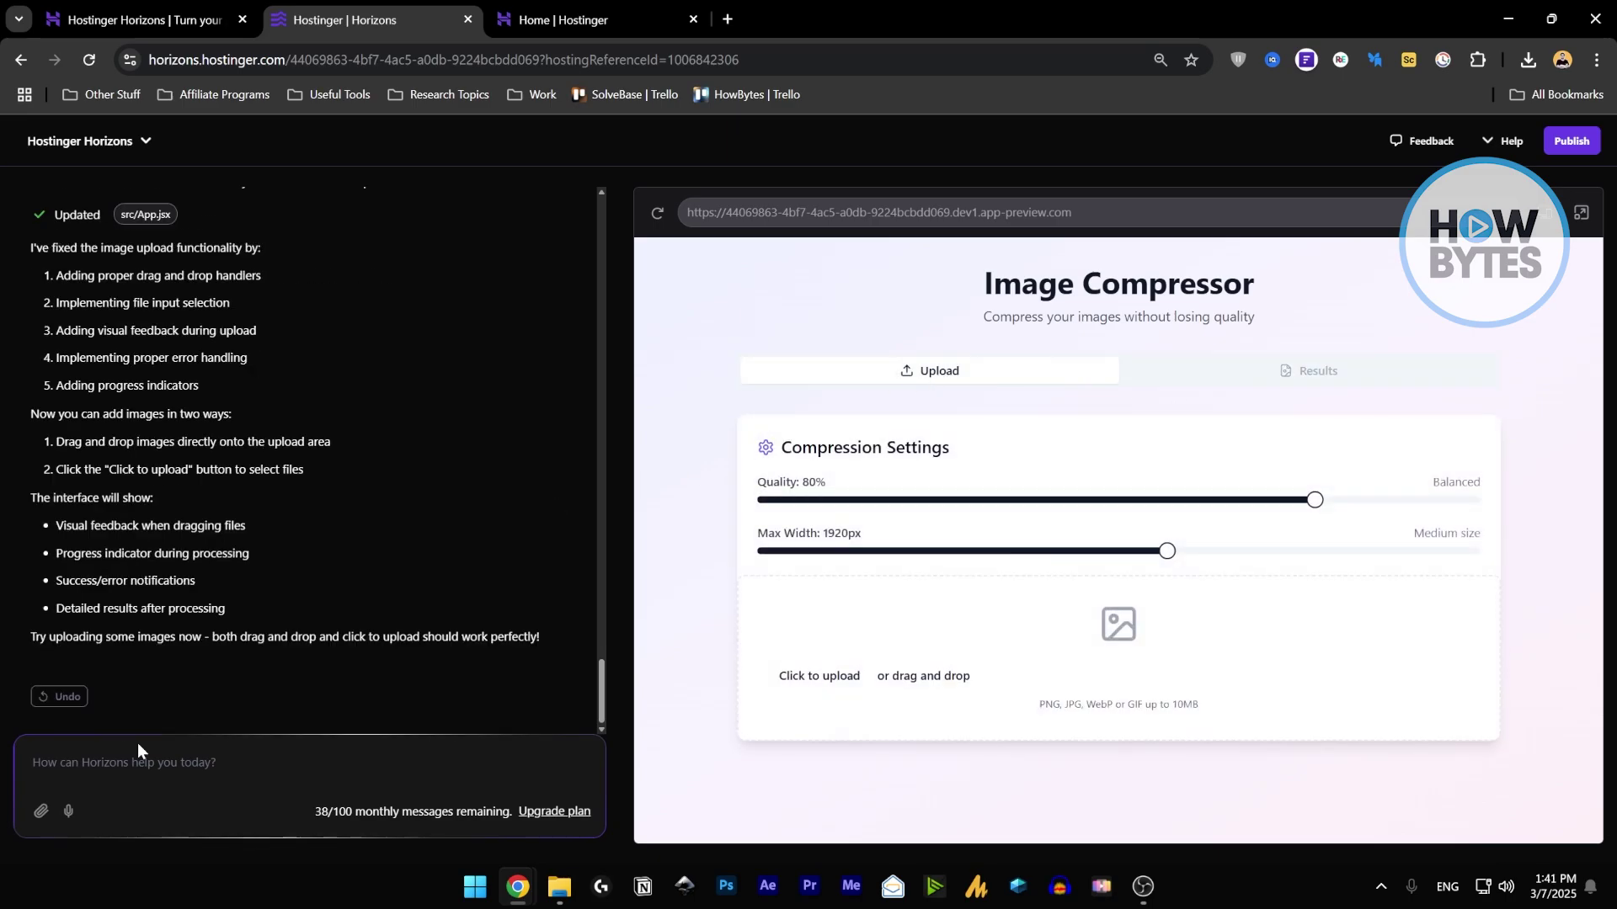
{"action": "left_click", "coordinate": [41, 814]}
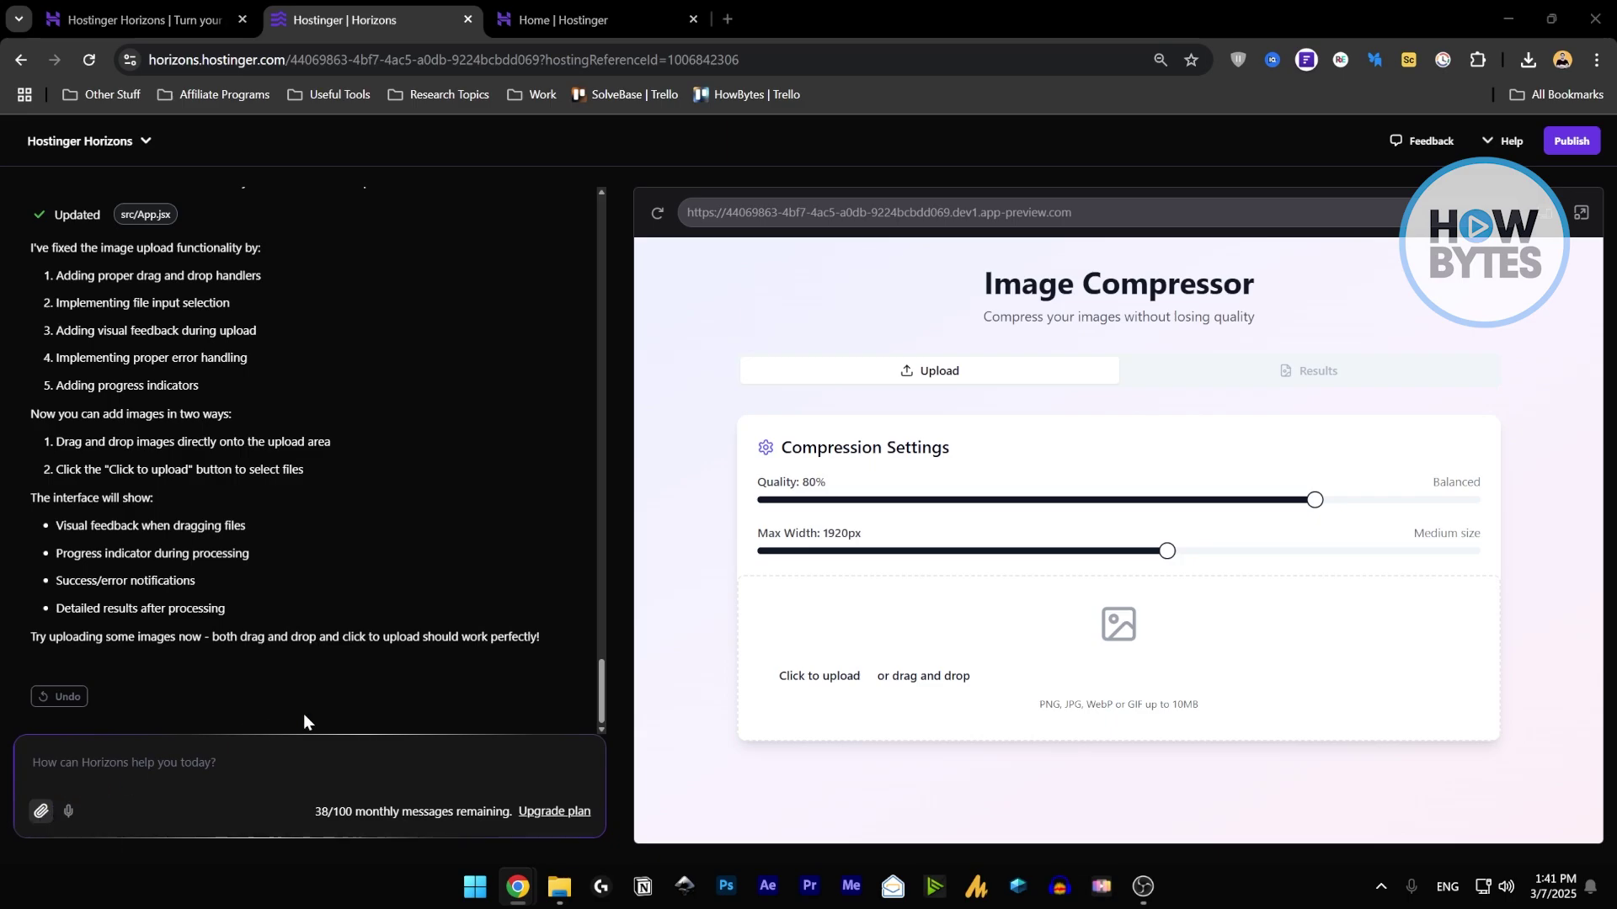
{"action": "scroll", "coordinate": [837, 335], "scroll_direction": "down", "scroll_amount": 5}
{"action": "scroll", "coordinate": [843, 398], "scroll_direction": "down", "scroll_amount": 5}
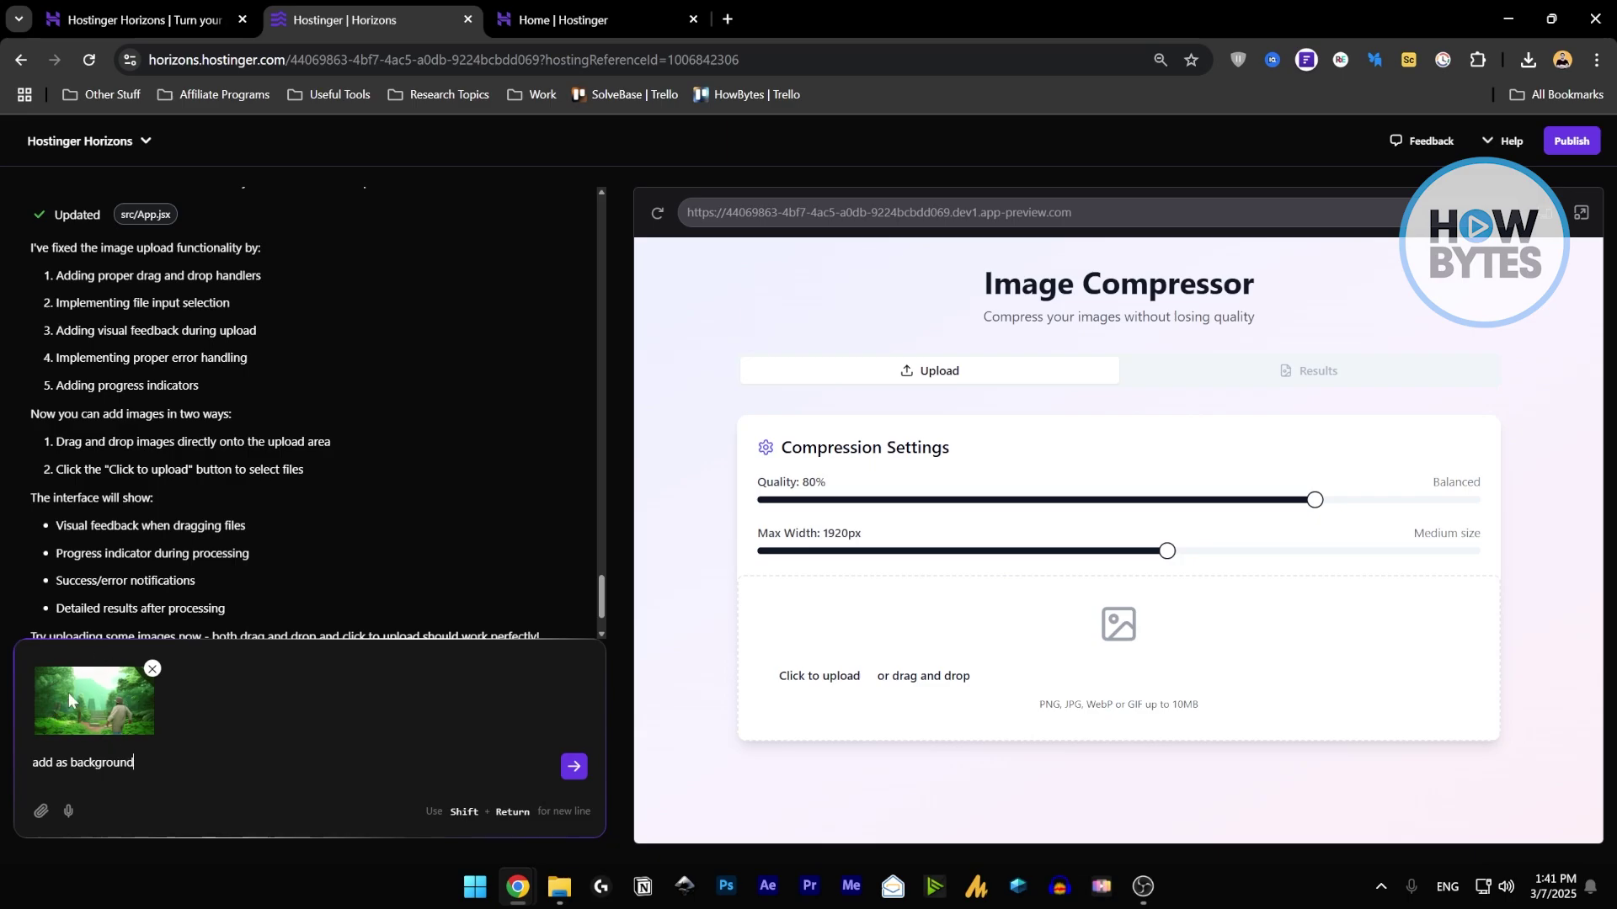
{"action": "left_click", "coordinate": [572, 767]}
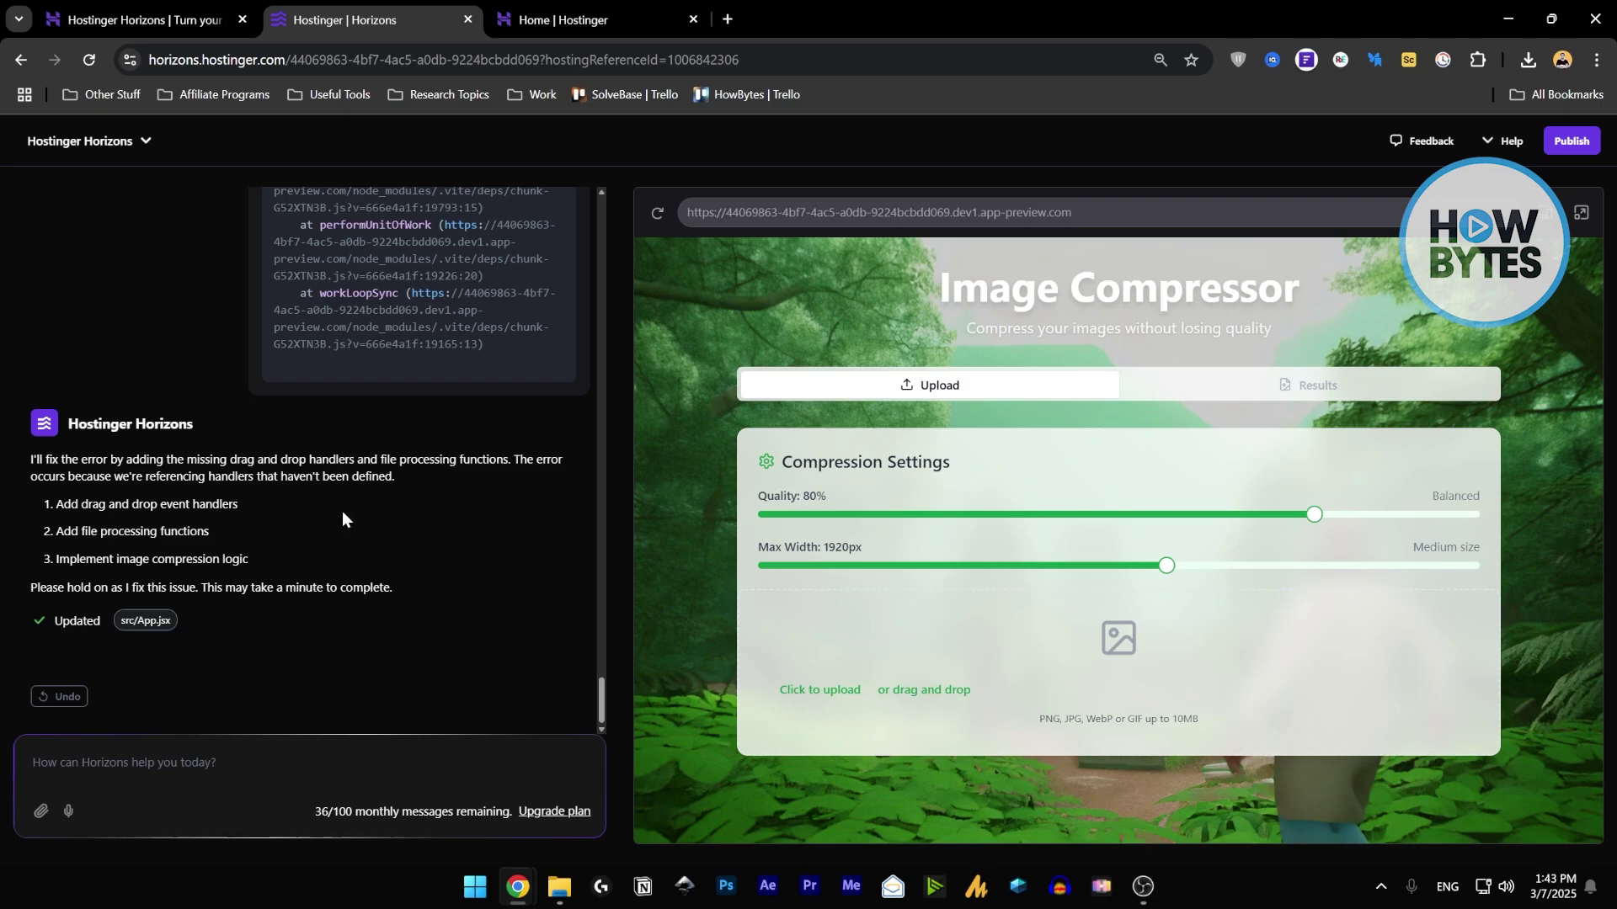
Set the compression quality to 76% and the maximum width to 1600px in the previewed app.
{"action": "scroll", "coordinate": [395, 522], "scroll_direction": "down", "scroll_amount": 5}
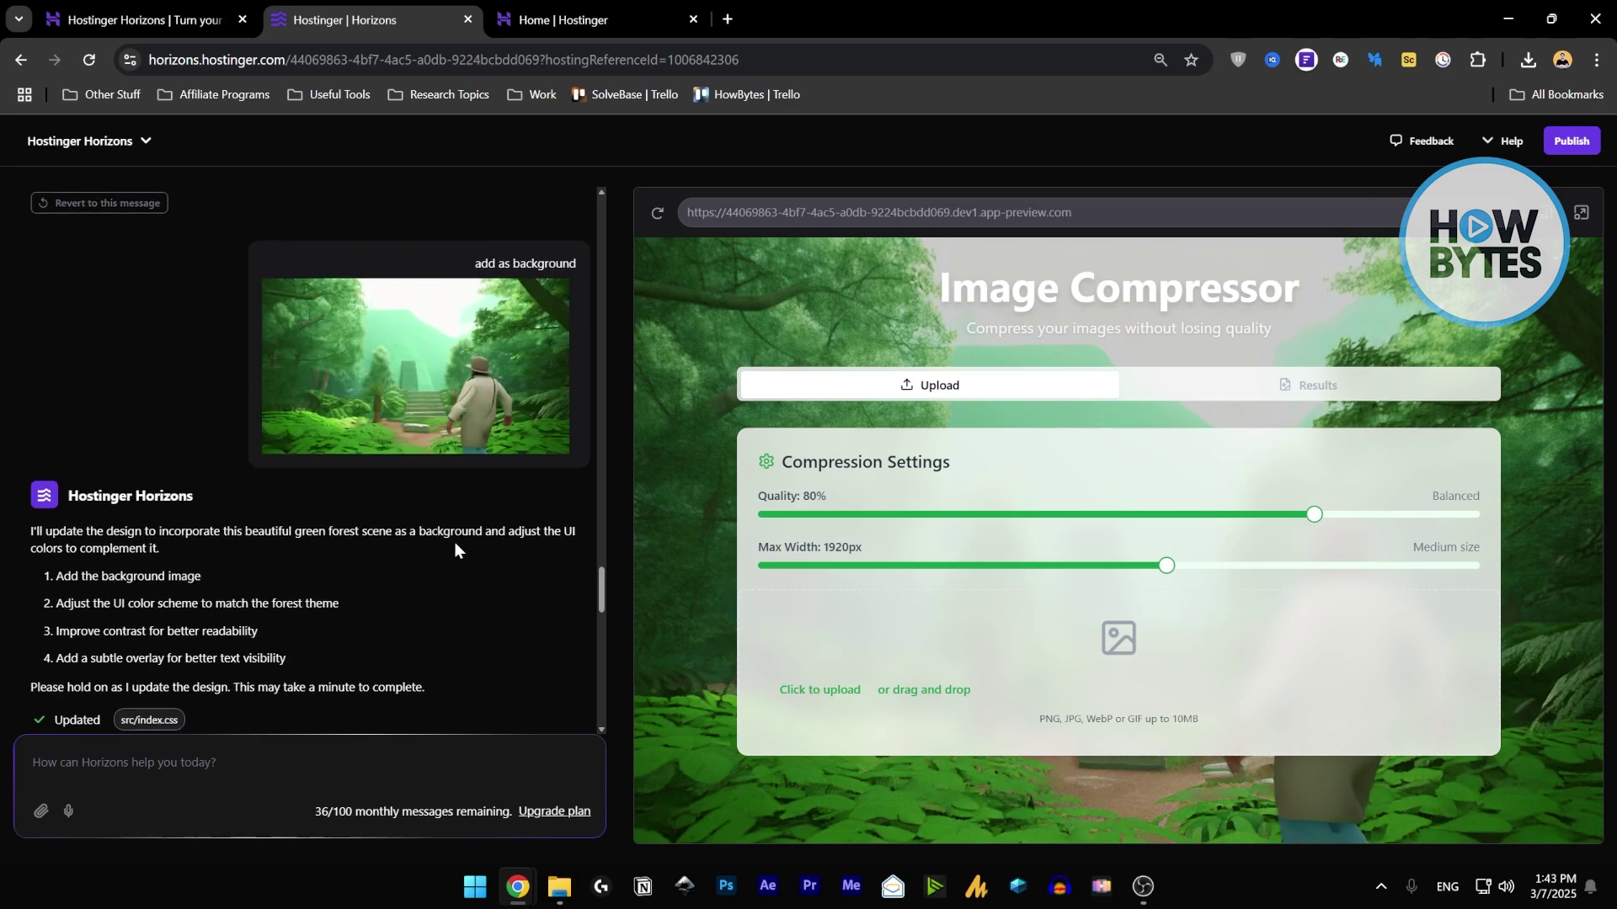
{"action": "scroll", "coordinate": [431, 365], "scroll_direction": "down", "scroll_amount": 5}
{"action": "left_click", "coordinate": [1161, 565]}
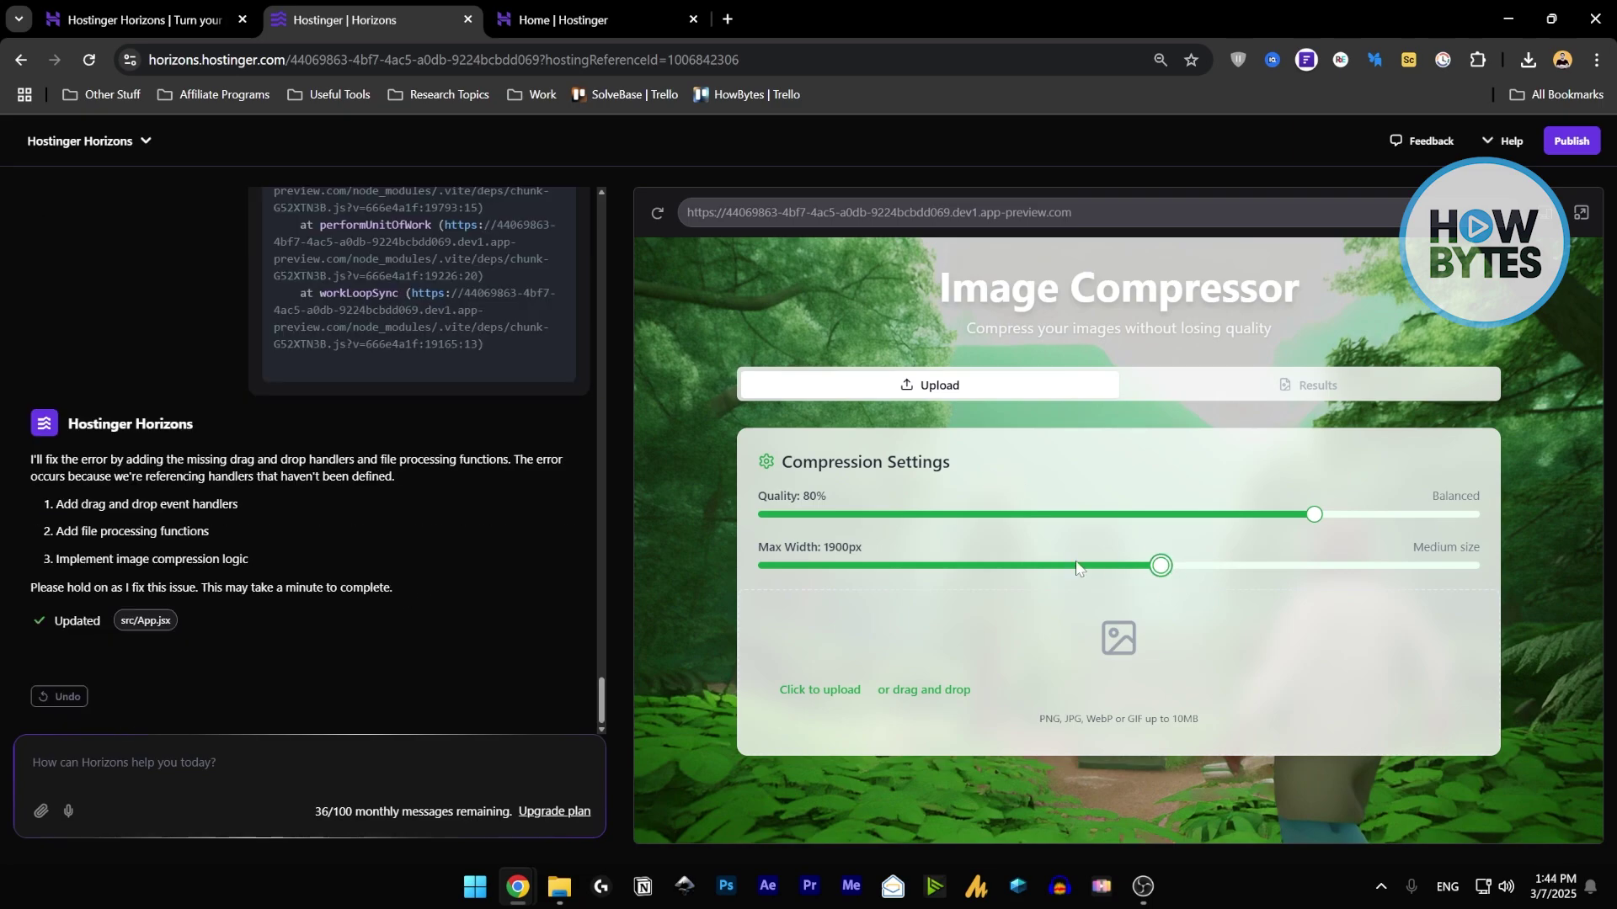
{"action": "mouse_move", "coordinate": [1315, 514]}
{"action": "left_mouse_down"}
{"action": "mouse_move", "coordinate": [1011, 515]}
{"action": "mouse_move", "coordinate": [1289, 519]}
{"action": "left_mouse_up"}
{"action": "mouse_move", "coordinate": [1163, 565]}
{"action": "left_mouse_down"}
{"action": "mouse_move", "coordinate": [1281, 565]}
{"action": "mouse_move", "coordinate": [1145, 569]}
{"action": "left_mouse_up"}
Test compressing 1x1_a_cute_girl_in_her_room_siting_o.png with the adjusted settings and remove its result.
{"action": "left_click", "coordinate": [813, 701]}
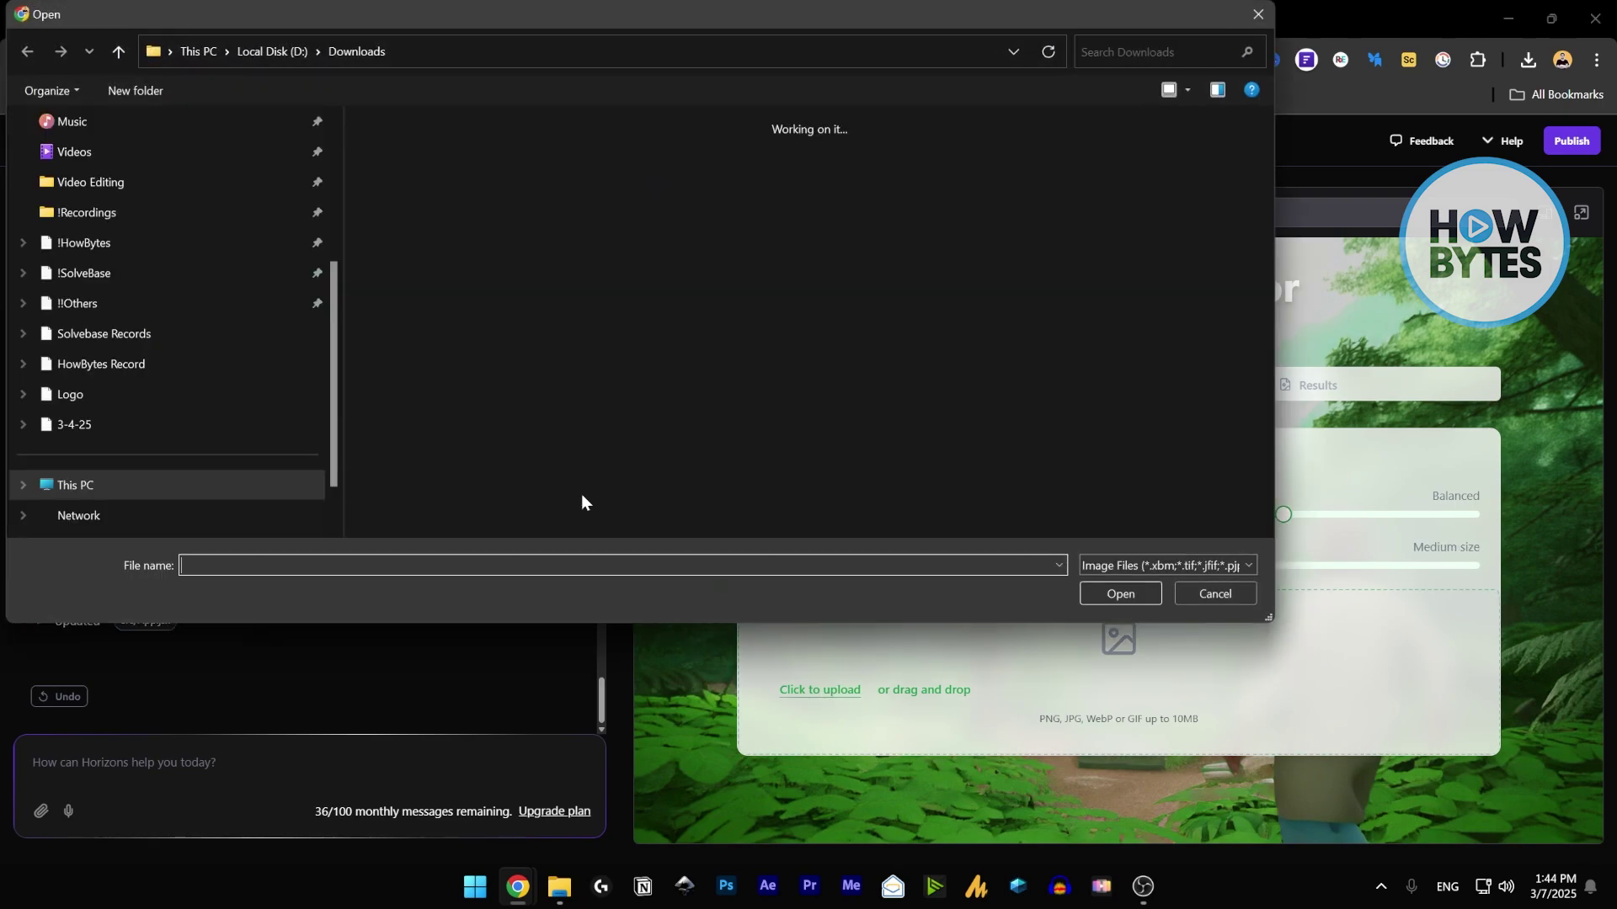
{"action": "double_click", "coordinate": [536, 330]}
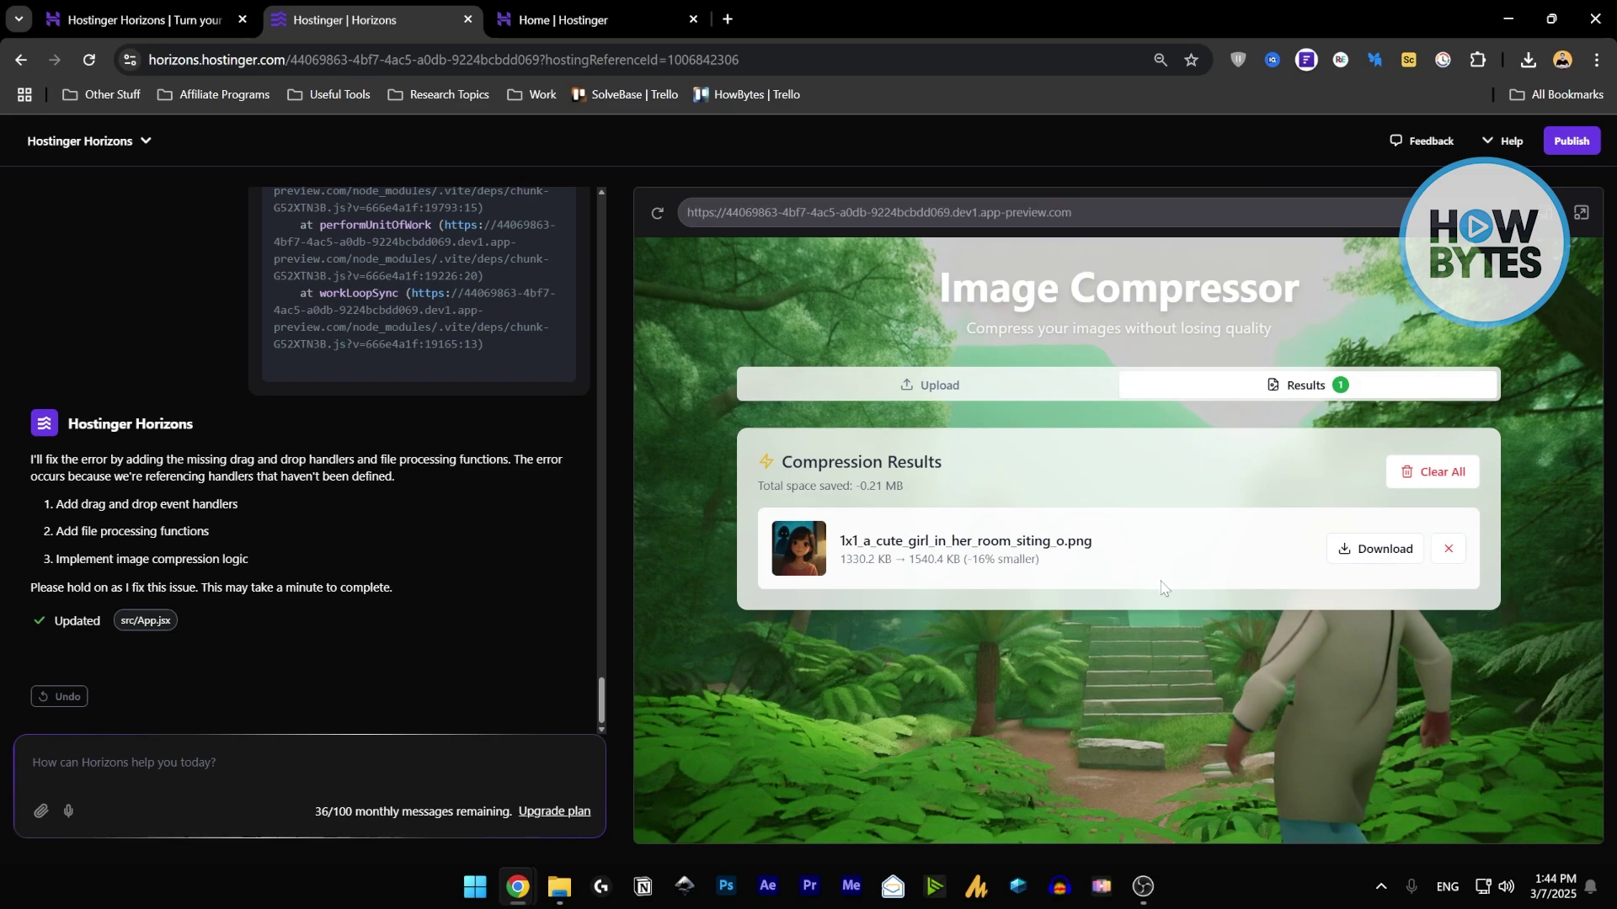
{"action": "left_click", "coordinate": [1449, 549]}
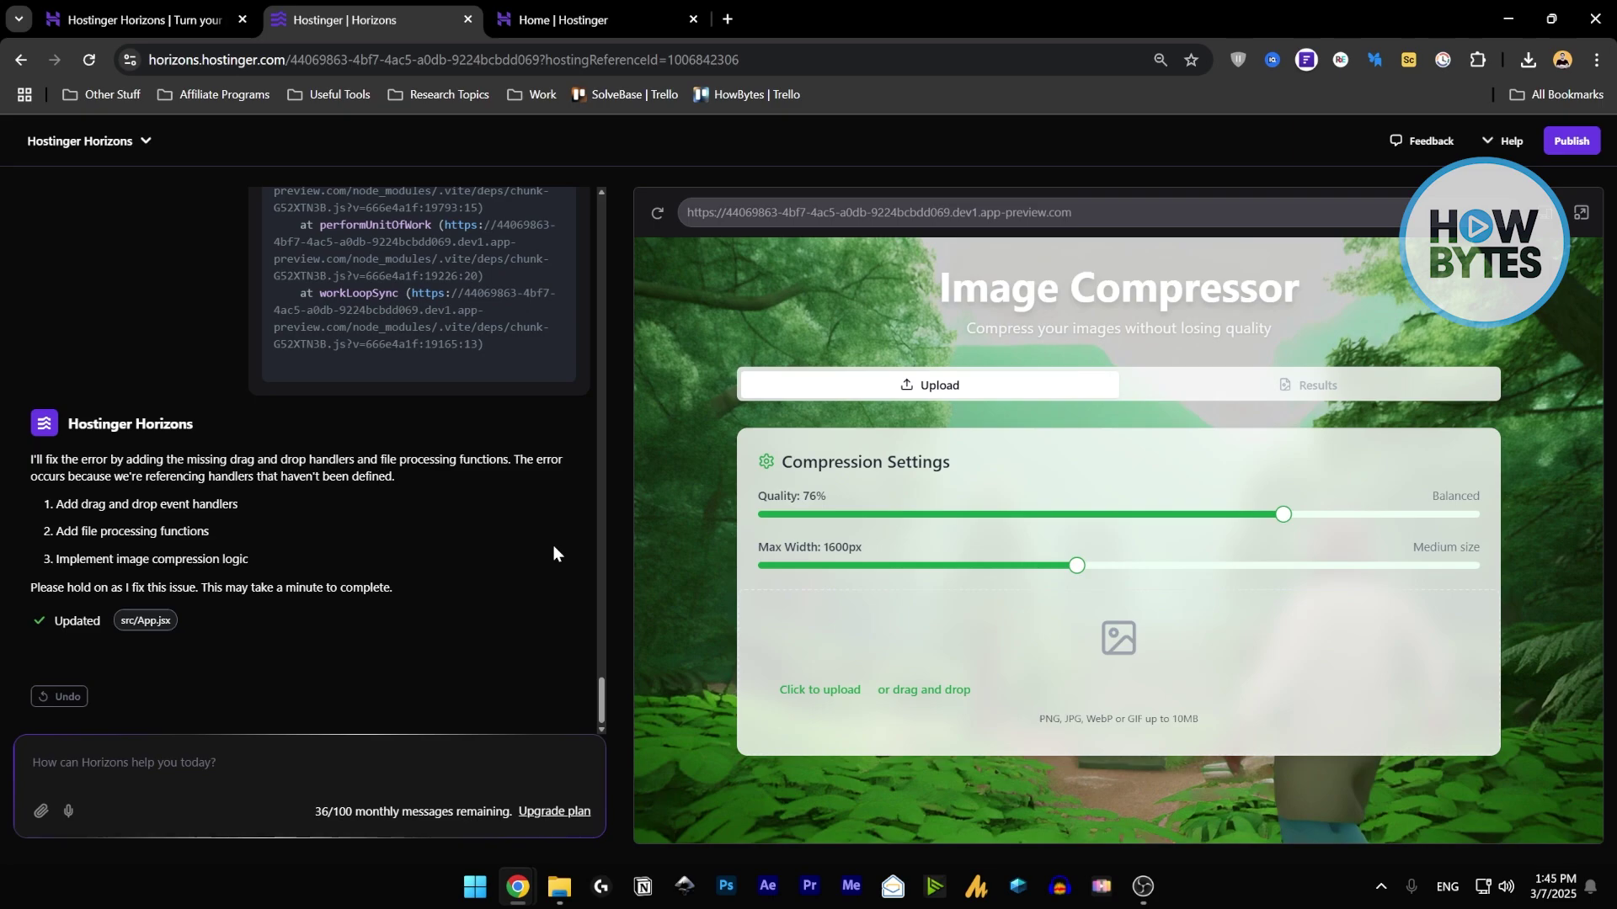
Try dictating a chat prompt by voice with microphone access allowed while visiting the site, stop listening and clear the dictated text.
{"action": "left_click", "coordinate": [70, 814]}
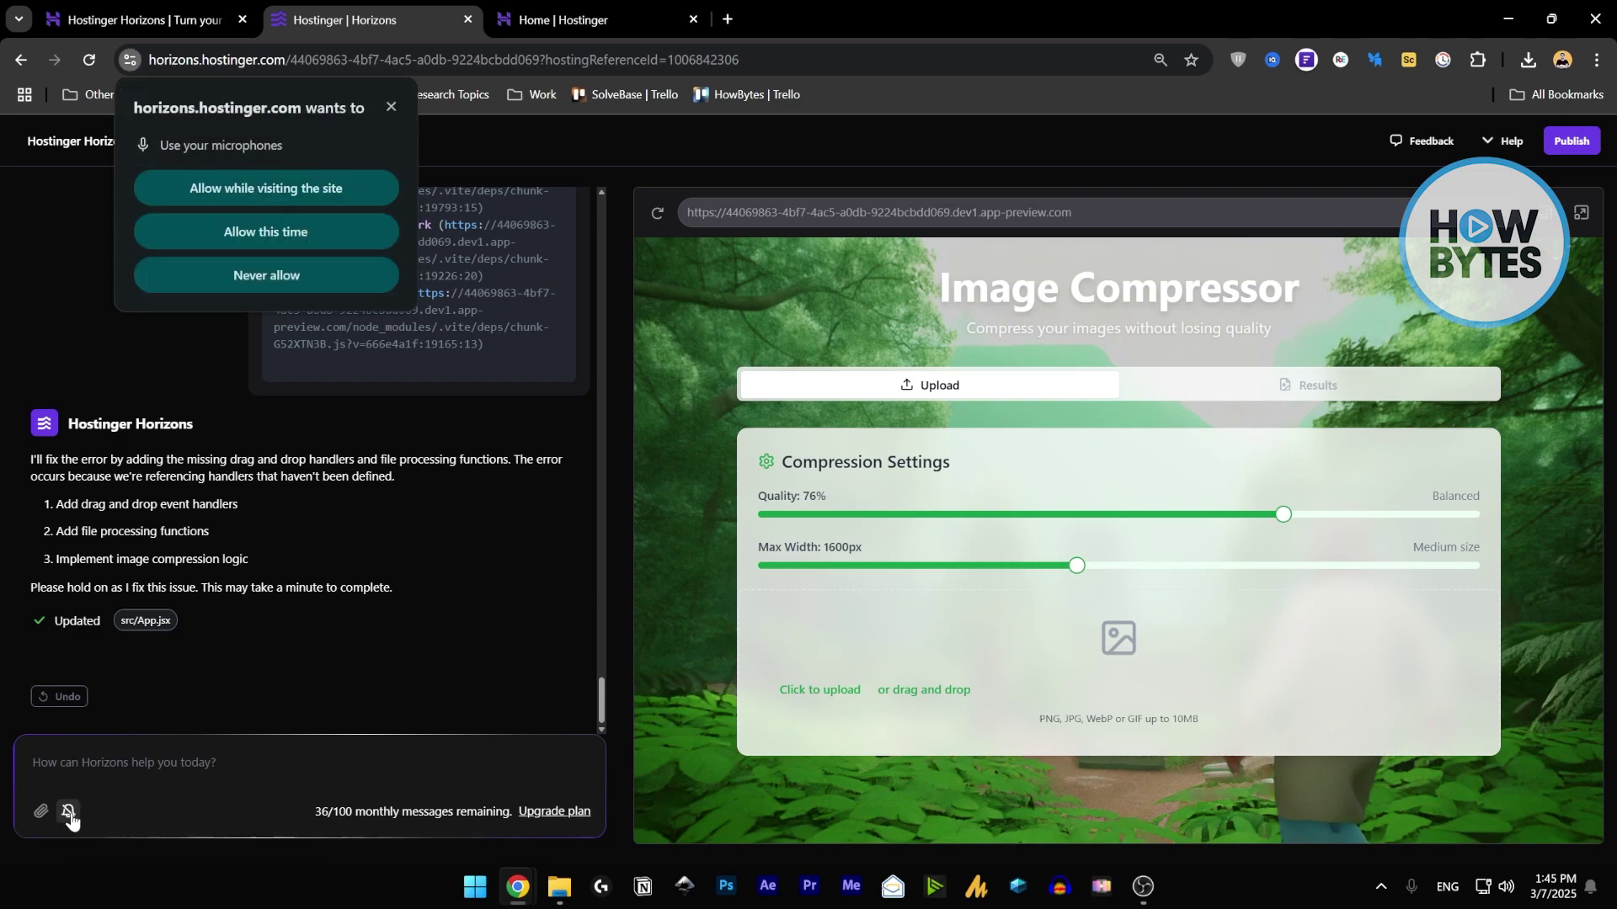
{"action": "left_click", "coordinate": [276, 190]}
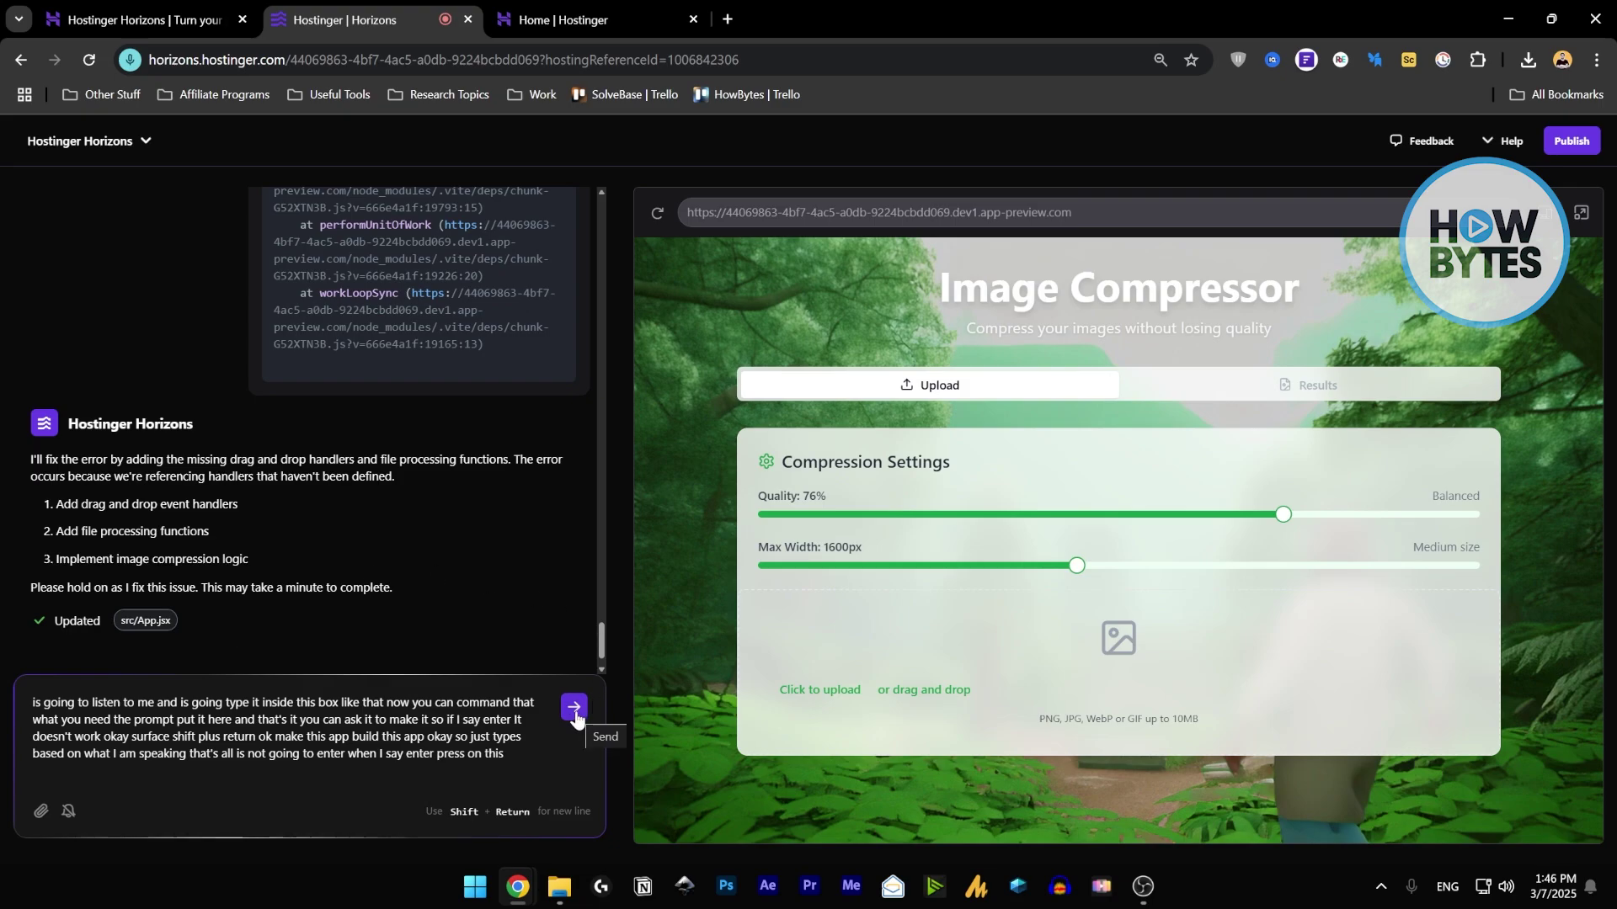
{"action": "left_click", "coordinate": [68, 813]}
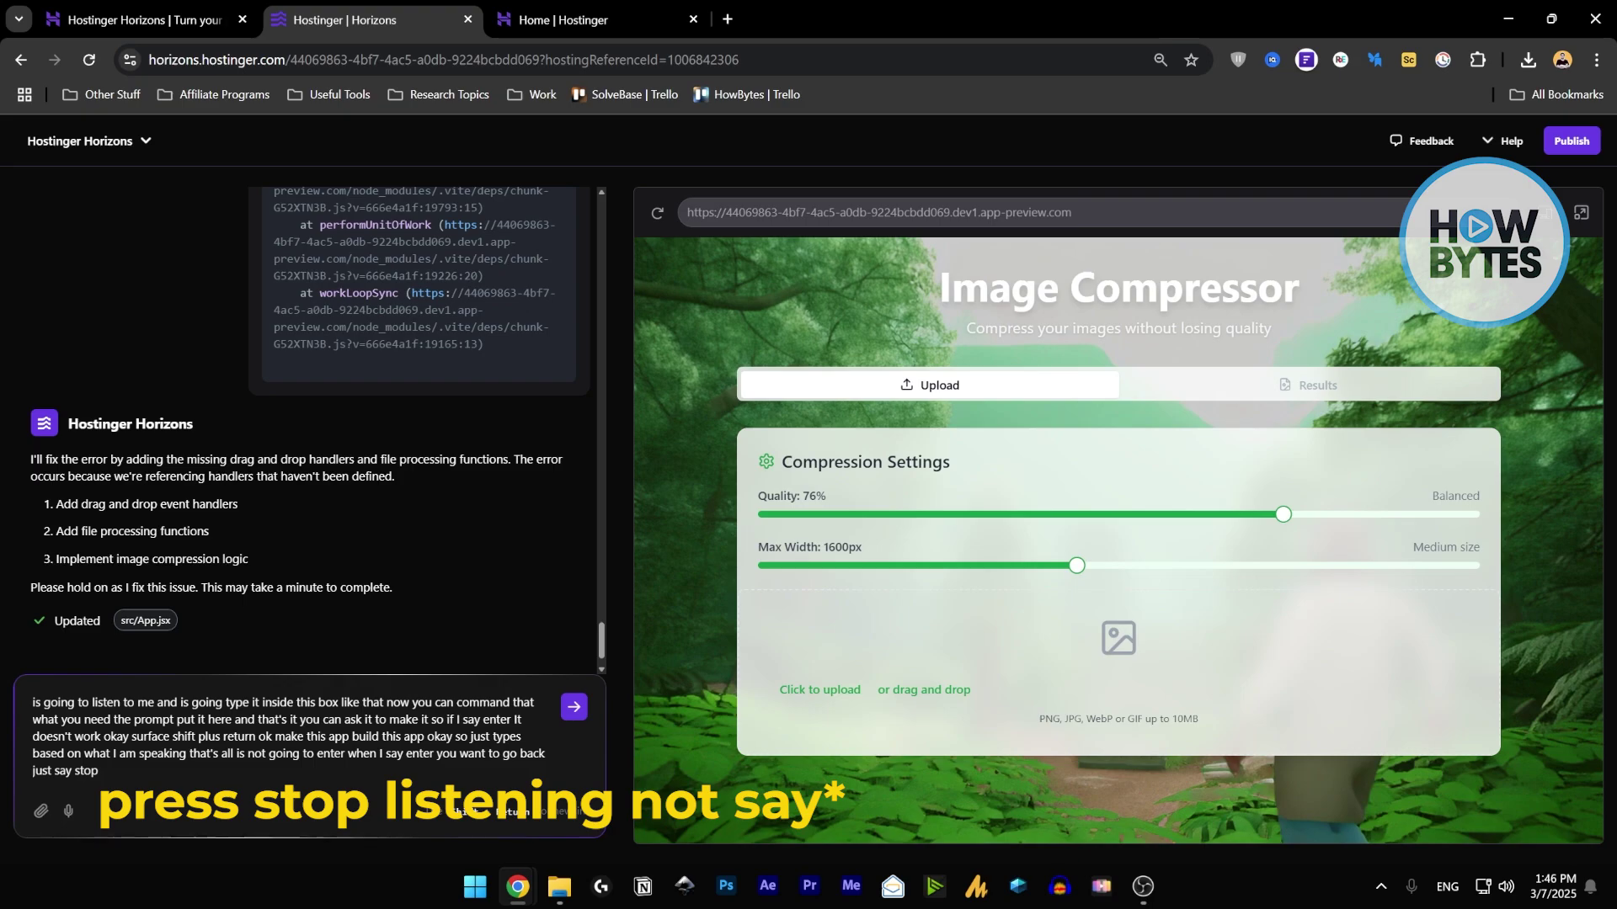
{"action": "left_click_drag", "start_coordinate": [99, 772], "coordinate": [20, 700]}
{"action": "key", "text": "BackSpace"}
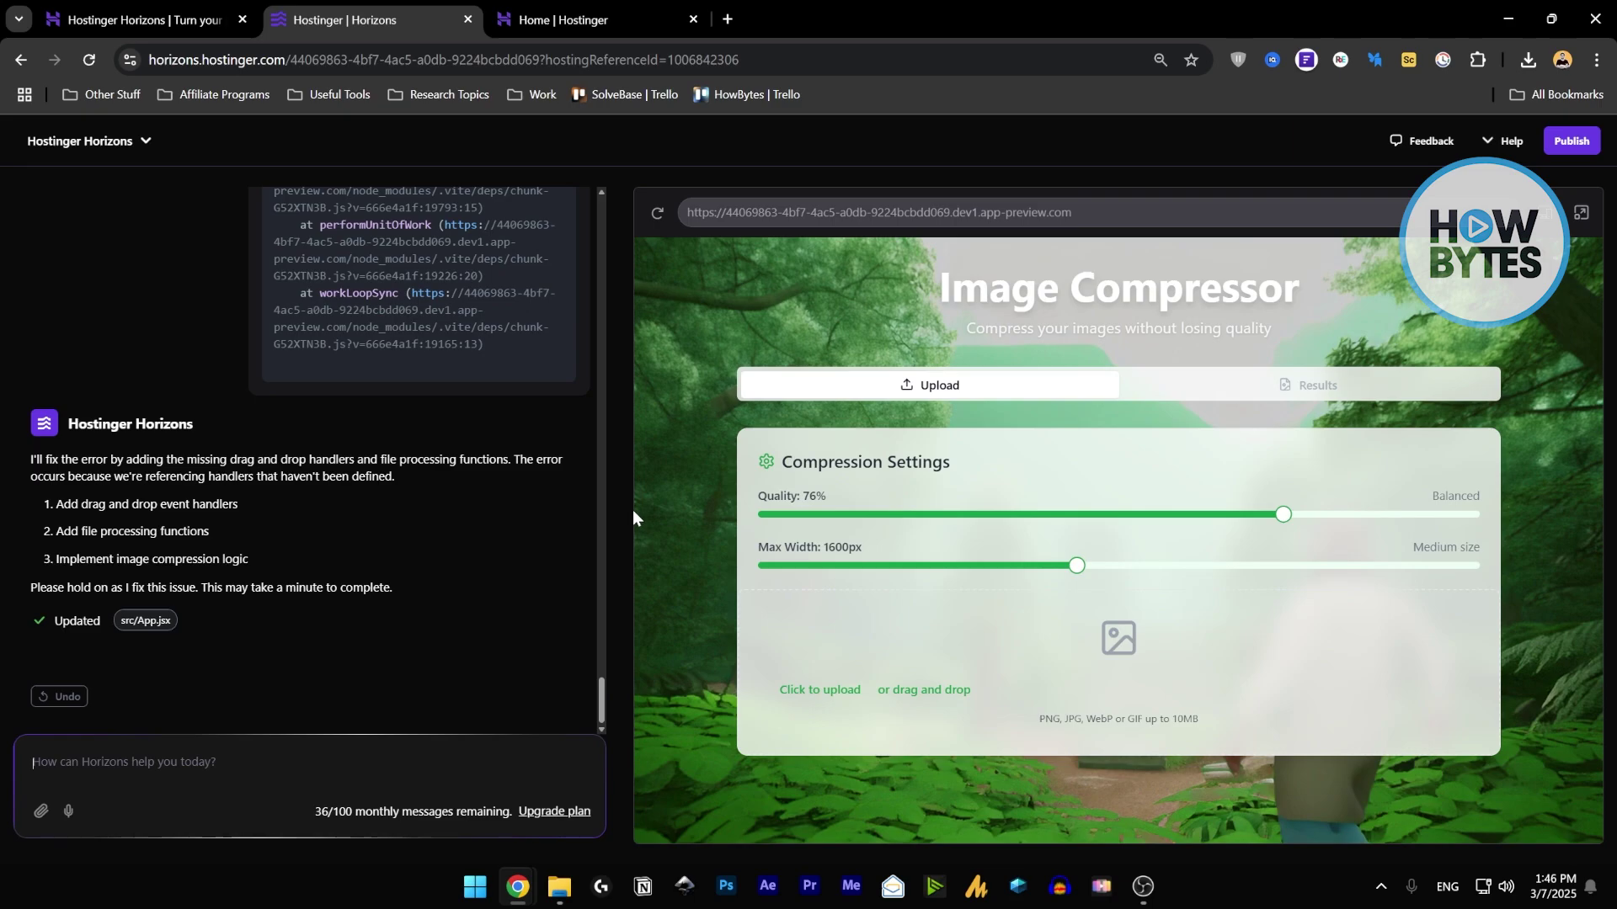
Publish the image compressor project and open the live site.
{"action": "left_click", "coordinate": [1558, 143]}
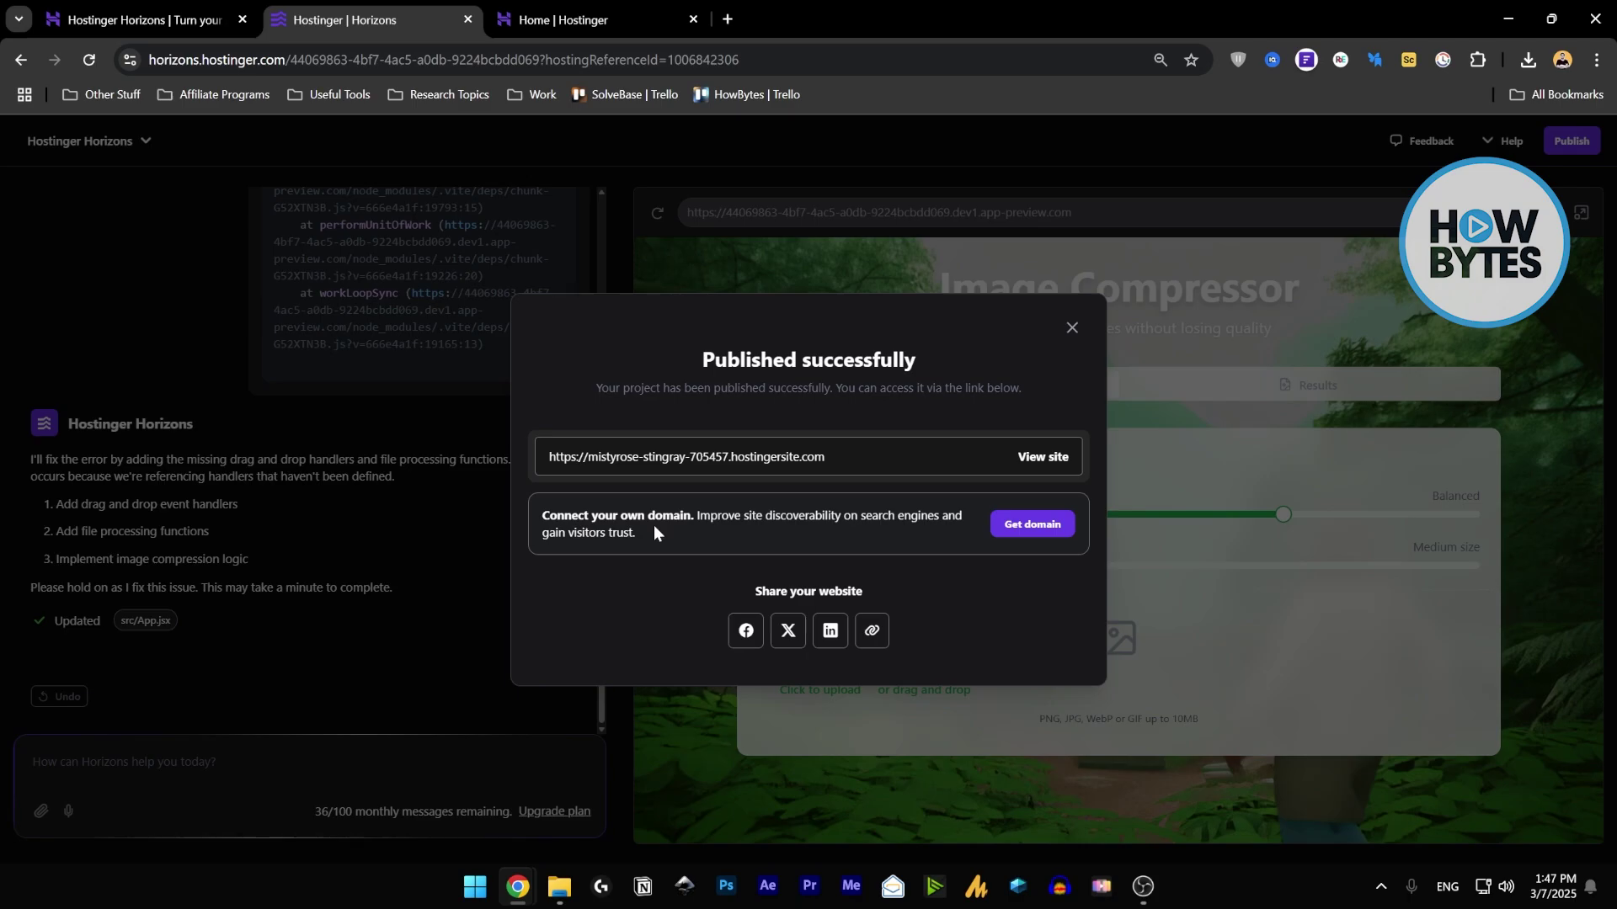
{"action": "left_click", "coordinate": [1039, 472]}
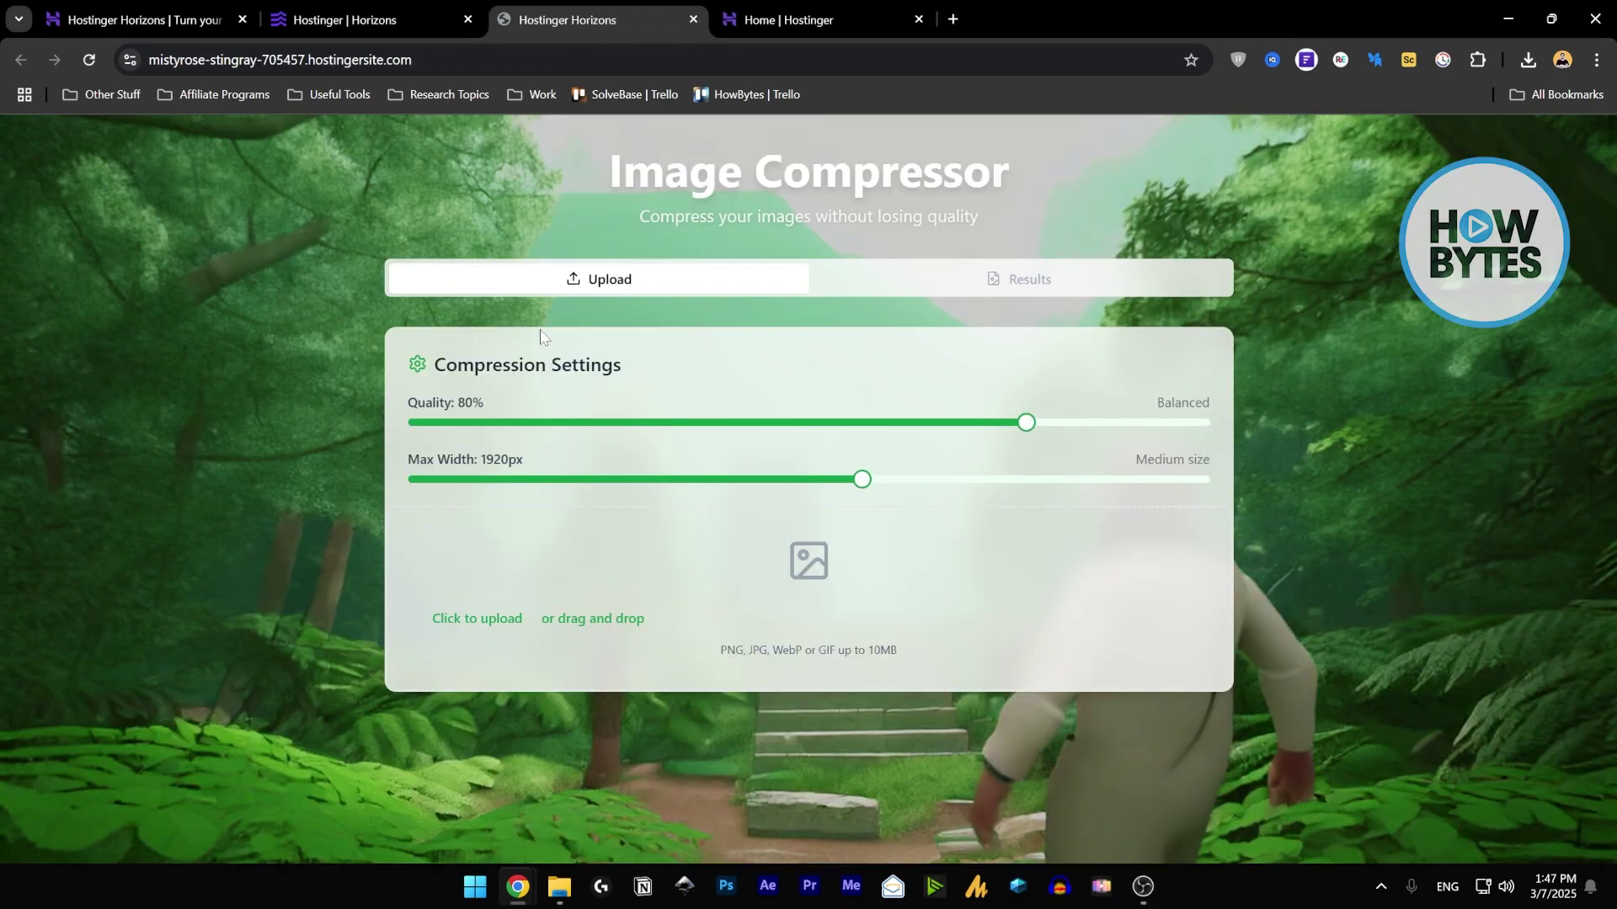
Copy the published site's web address and return to the Horizons editor.
{"action": "left_click", "coordinate": [383, 60]}
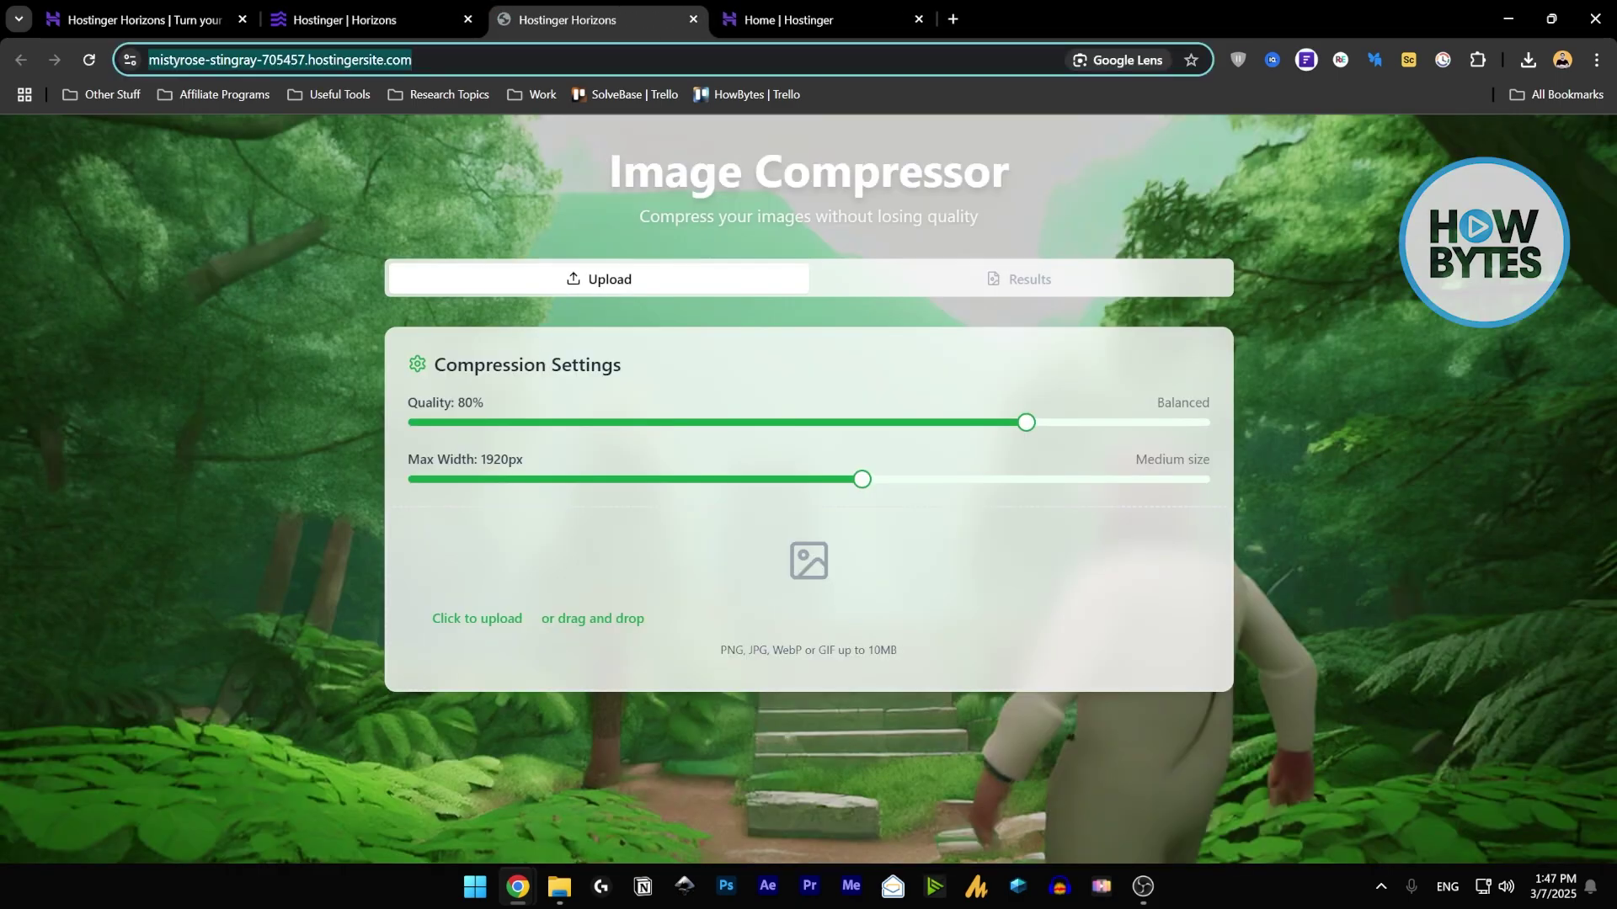
{"action": "right_click", "coordinate": [383, 61]}
{"action": "left_click", "coordinate": [445, 225]}
{"action": "key", "text": "ctrl+shift+Tab"}
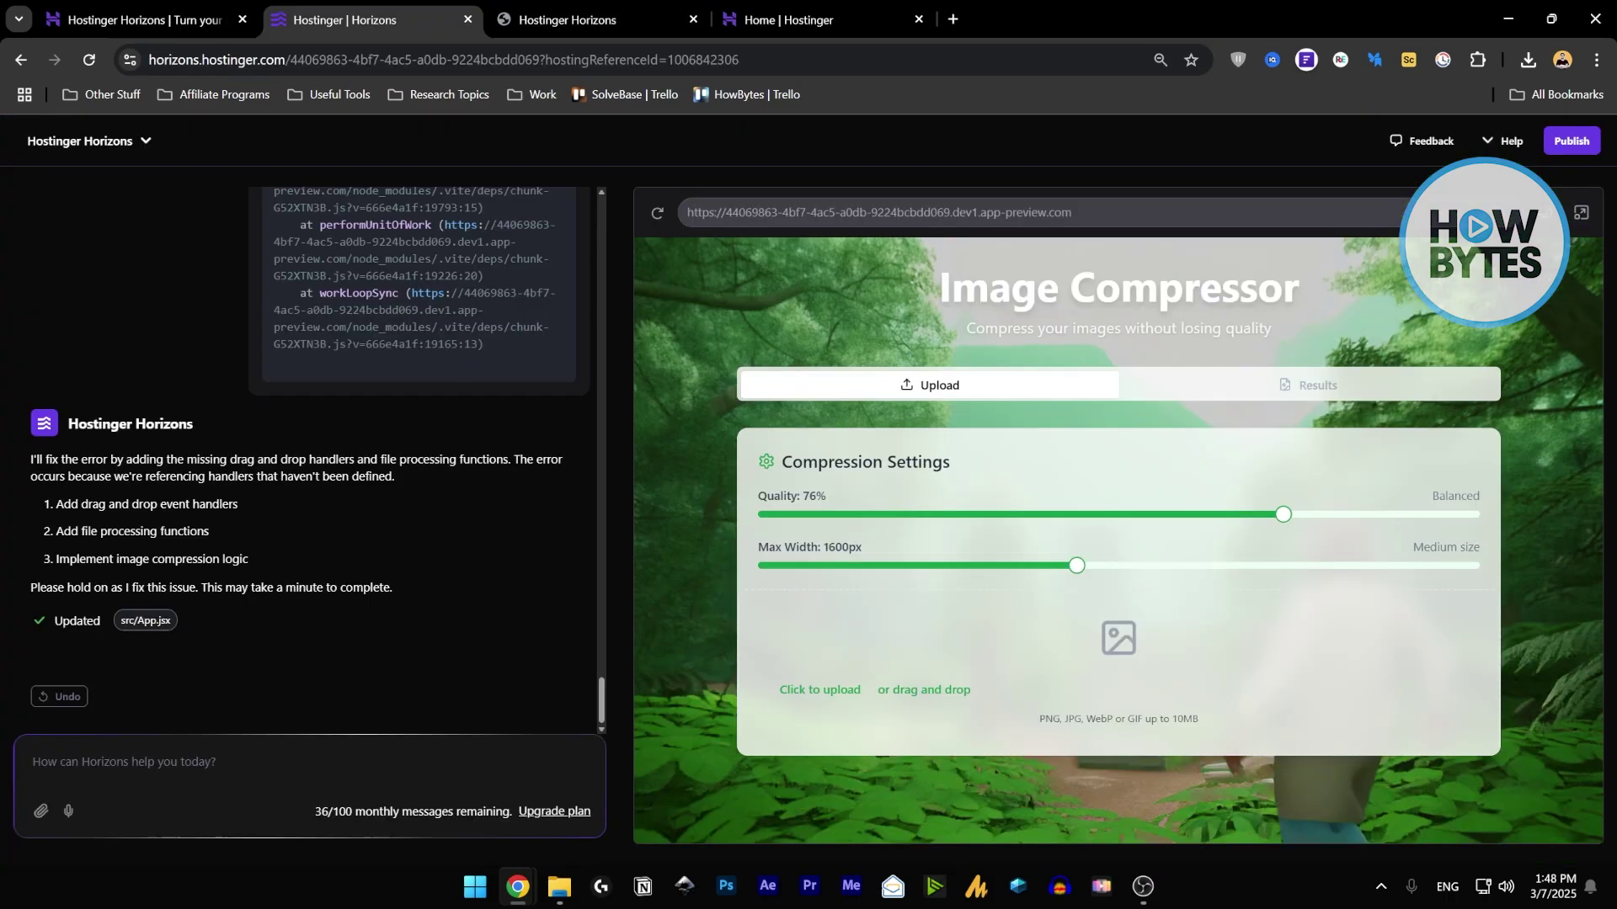
Try to edit the "Image Compressor" heading directly in the app preview.
{"action": "double_click", "coordinate": [1023, 292]}
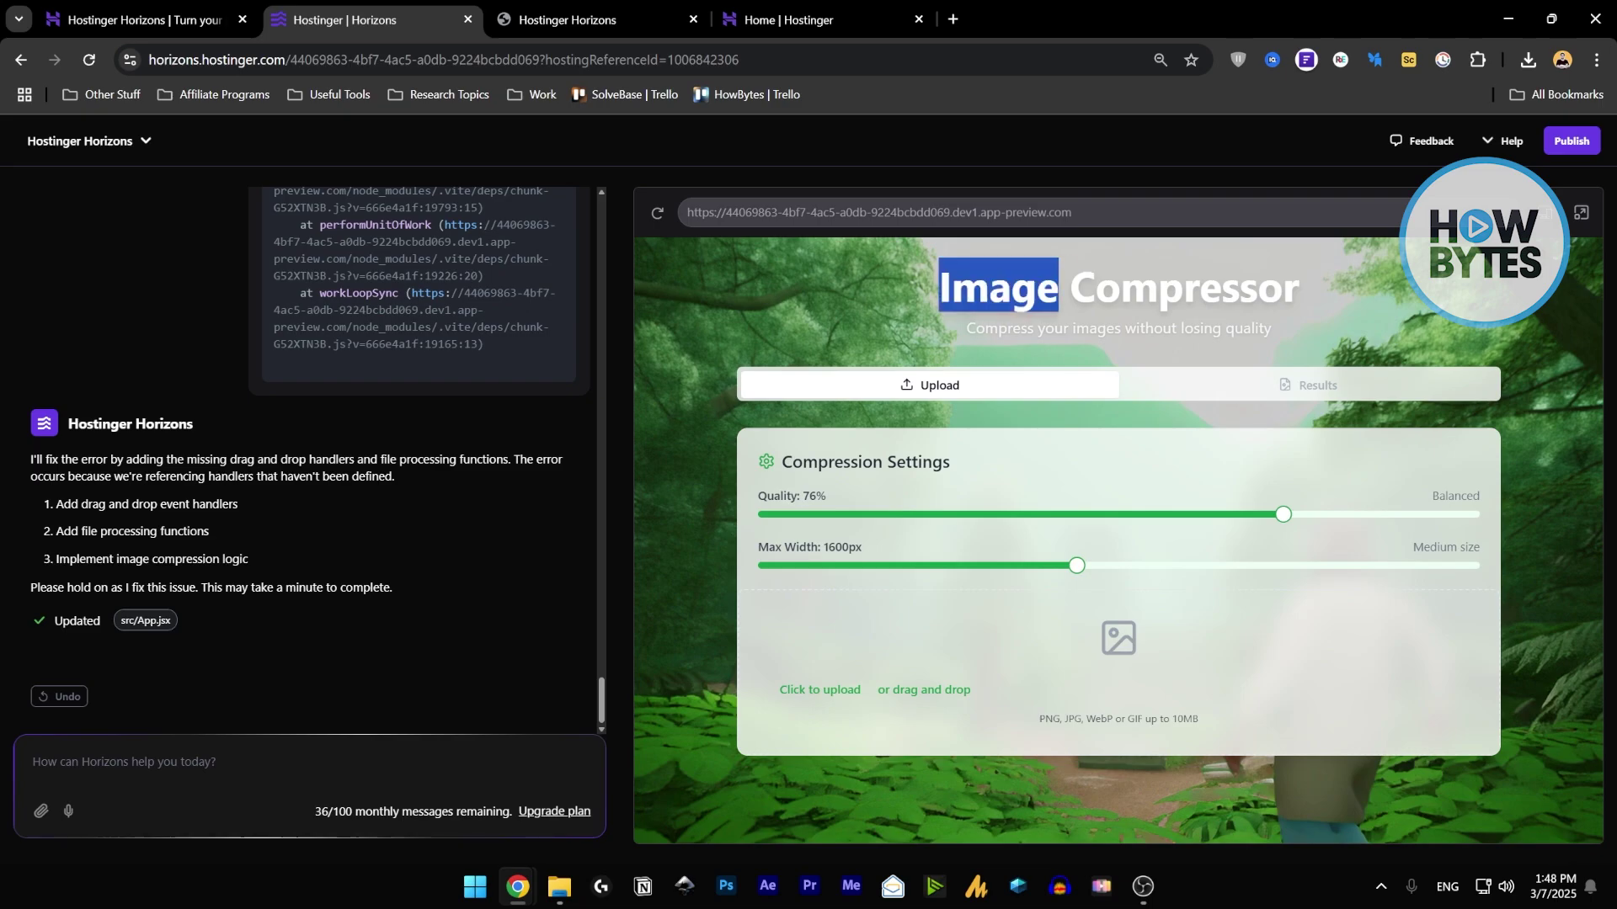
{"action": "left_click", "coordinate": [1023, 291]}
{"action": "double_click", "coordinate": [1107, 291]}
{"action": "double_click", "coordinate": [1023, 292]}
{"action": "left_click", "coordinate": [1023, 291]}
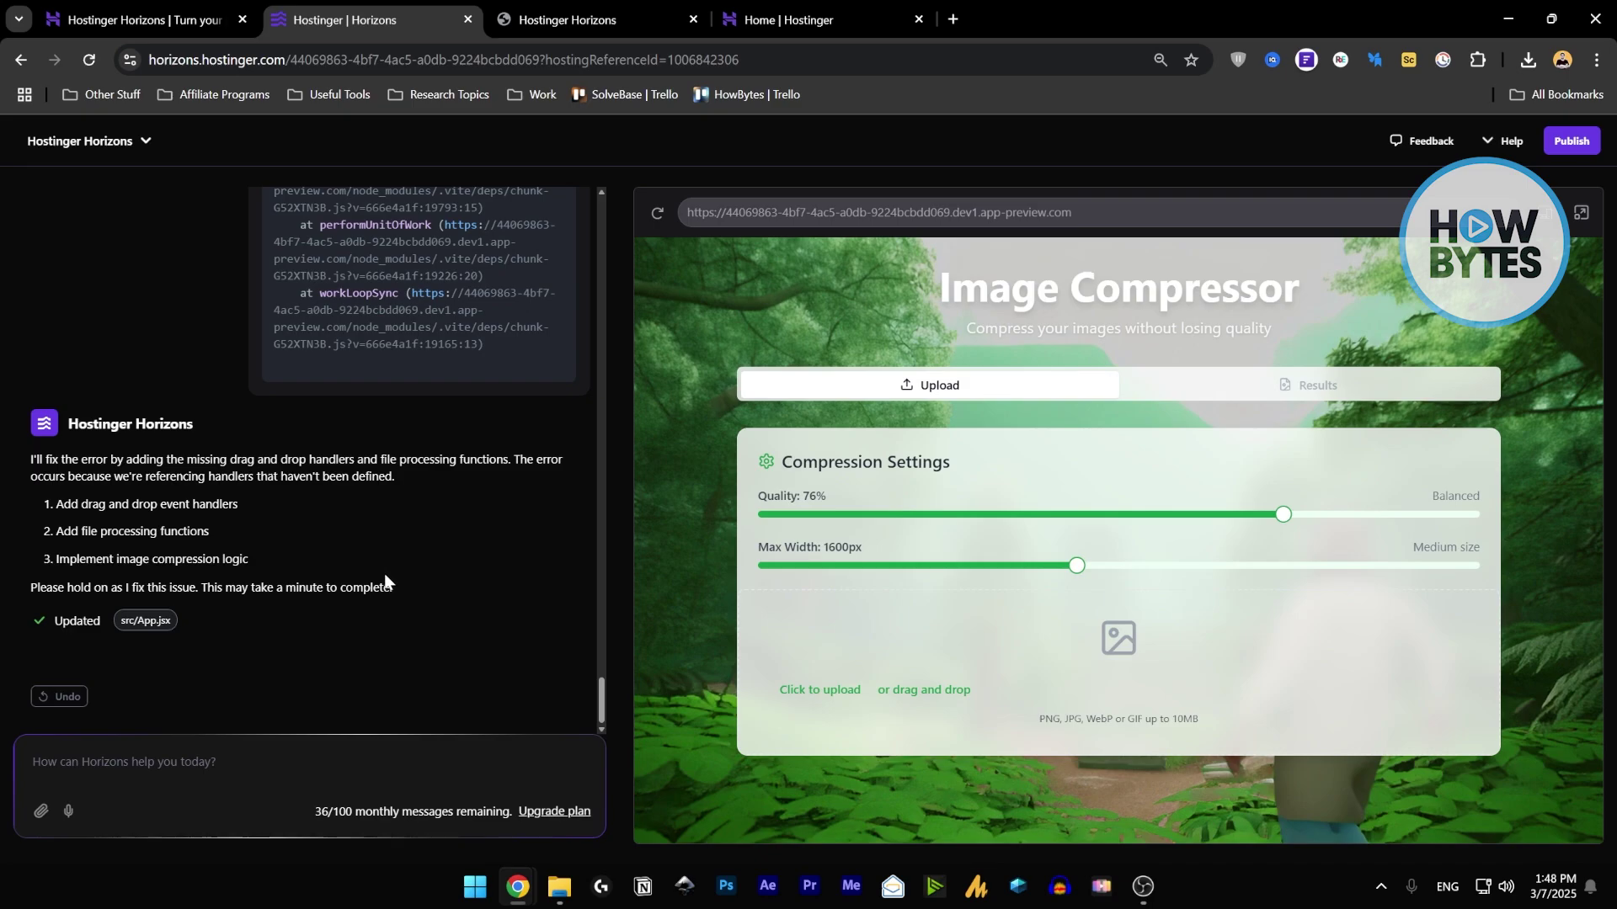
{"action": "left_click_drag", "start_coordinate": [937, 297], "coordinate": [1301, 293]}
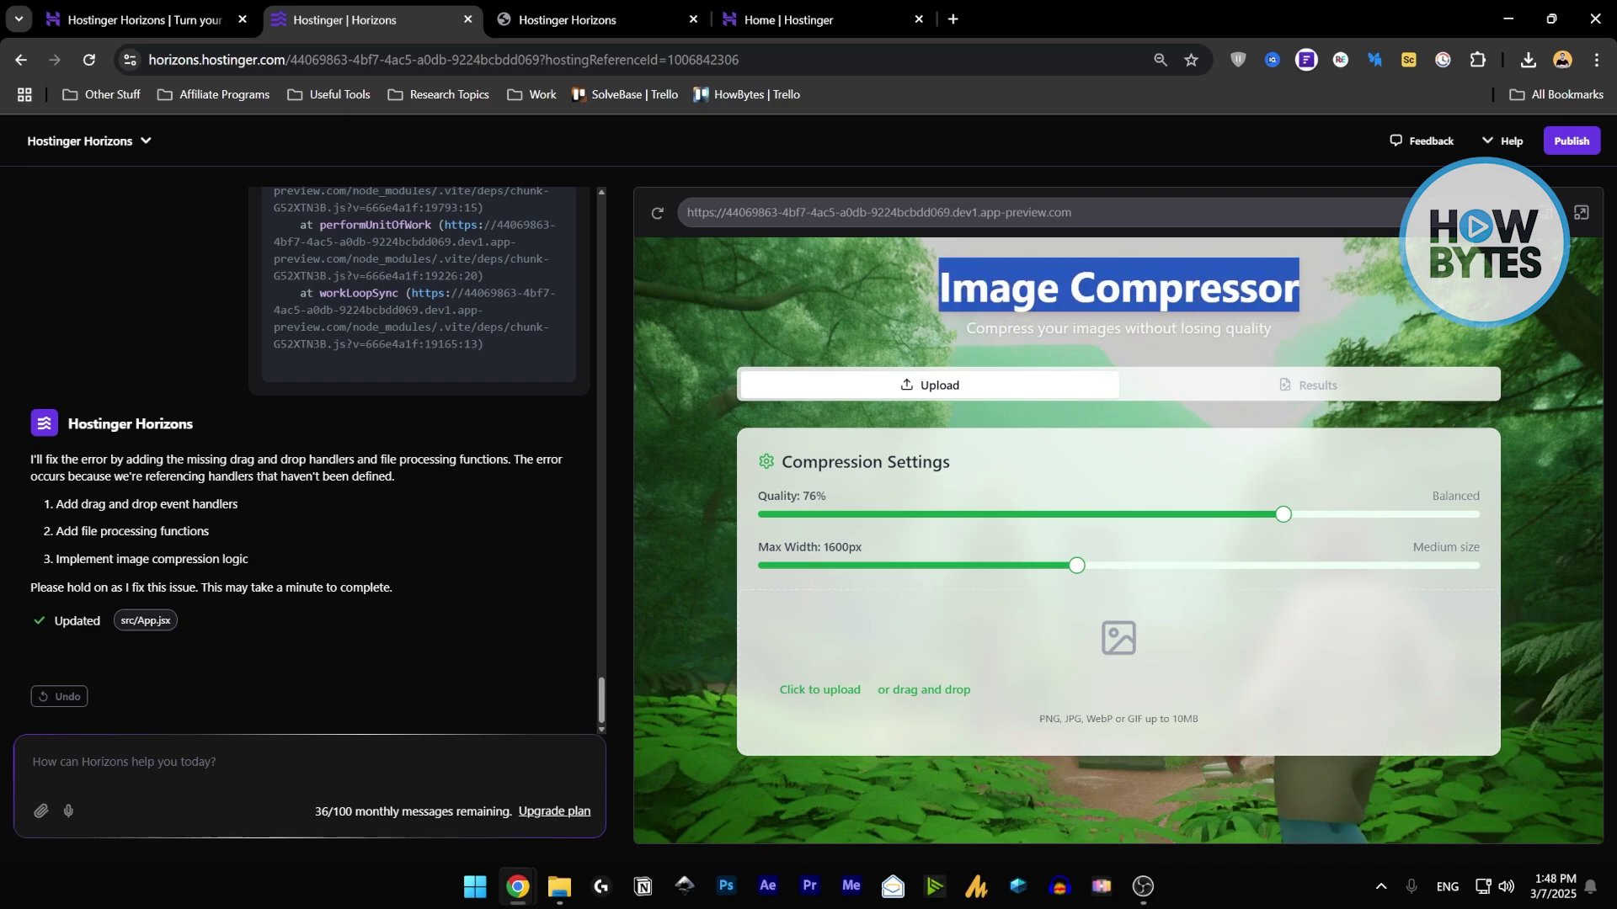
Send the chat prompt "Change "Image Compressor" Text to "WHY ME"" and check the header text in the preview.
{"action": "left_click", "coordinate": [268, 764]}
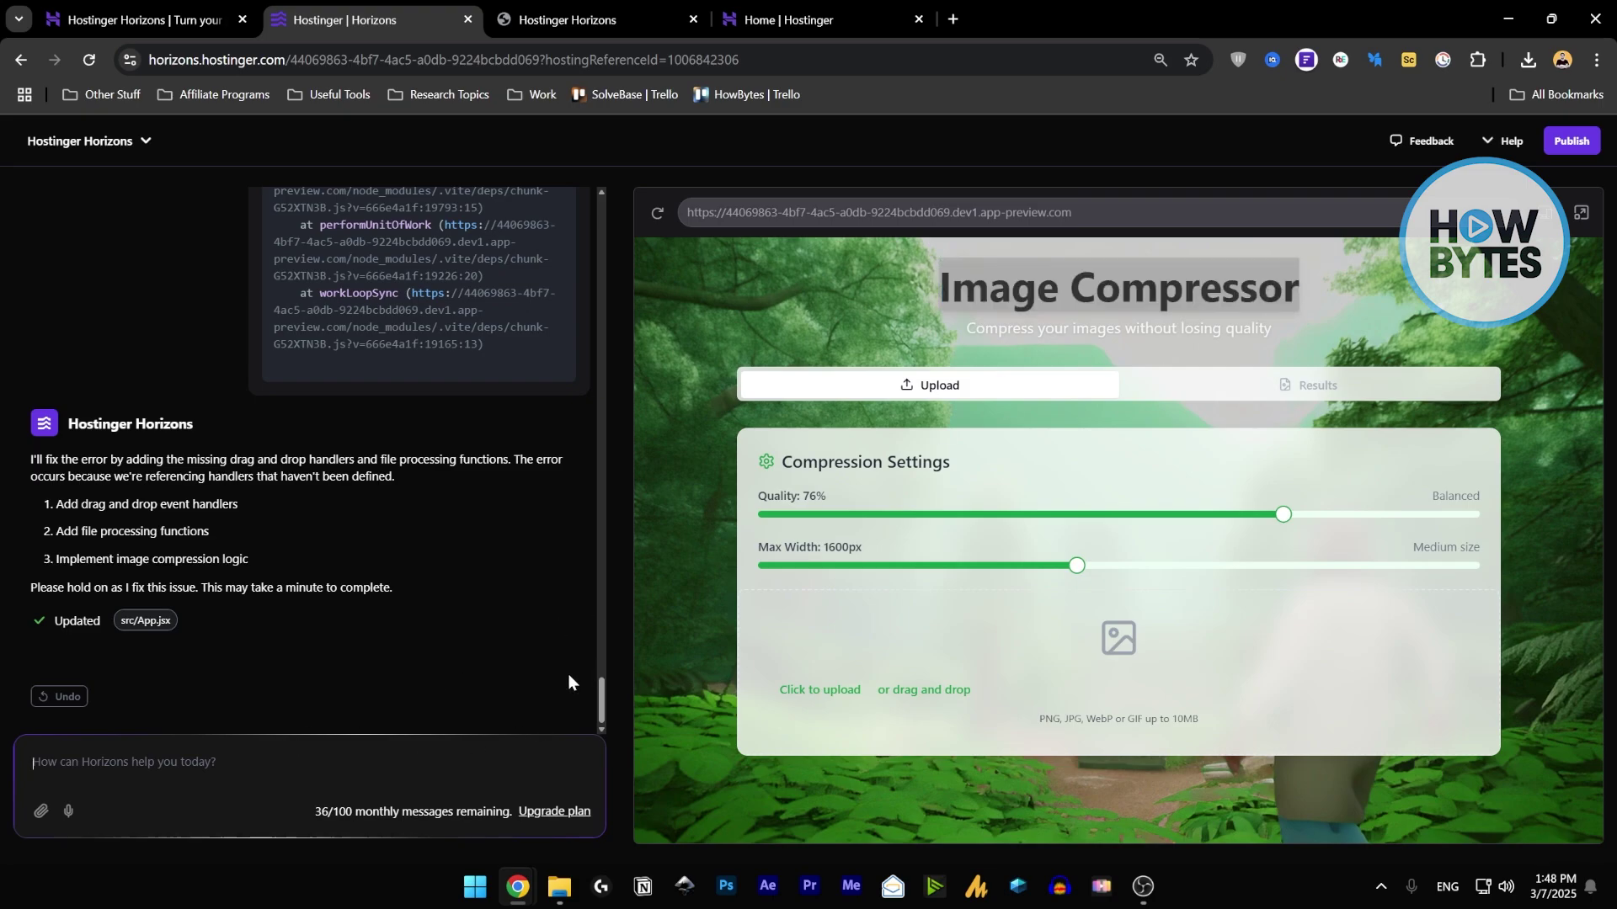
{"action": "type", "text": "Change \"Image Compressor\" Text to \"WHY ME\""}
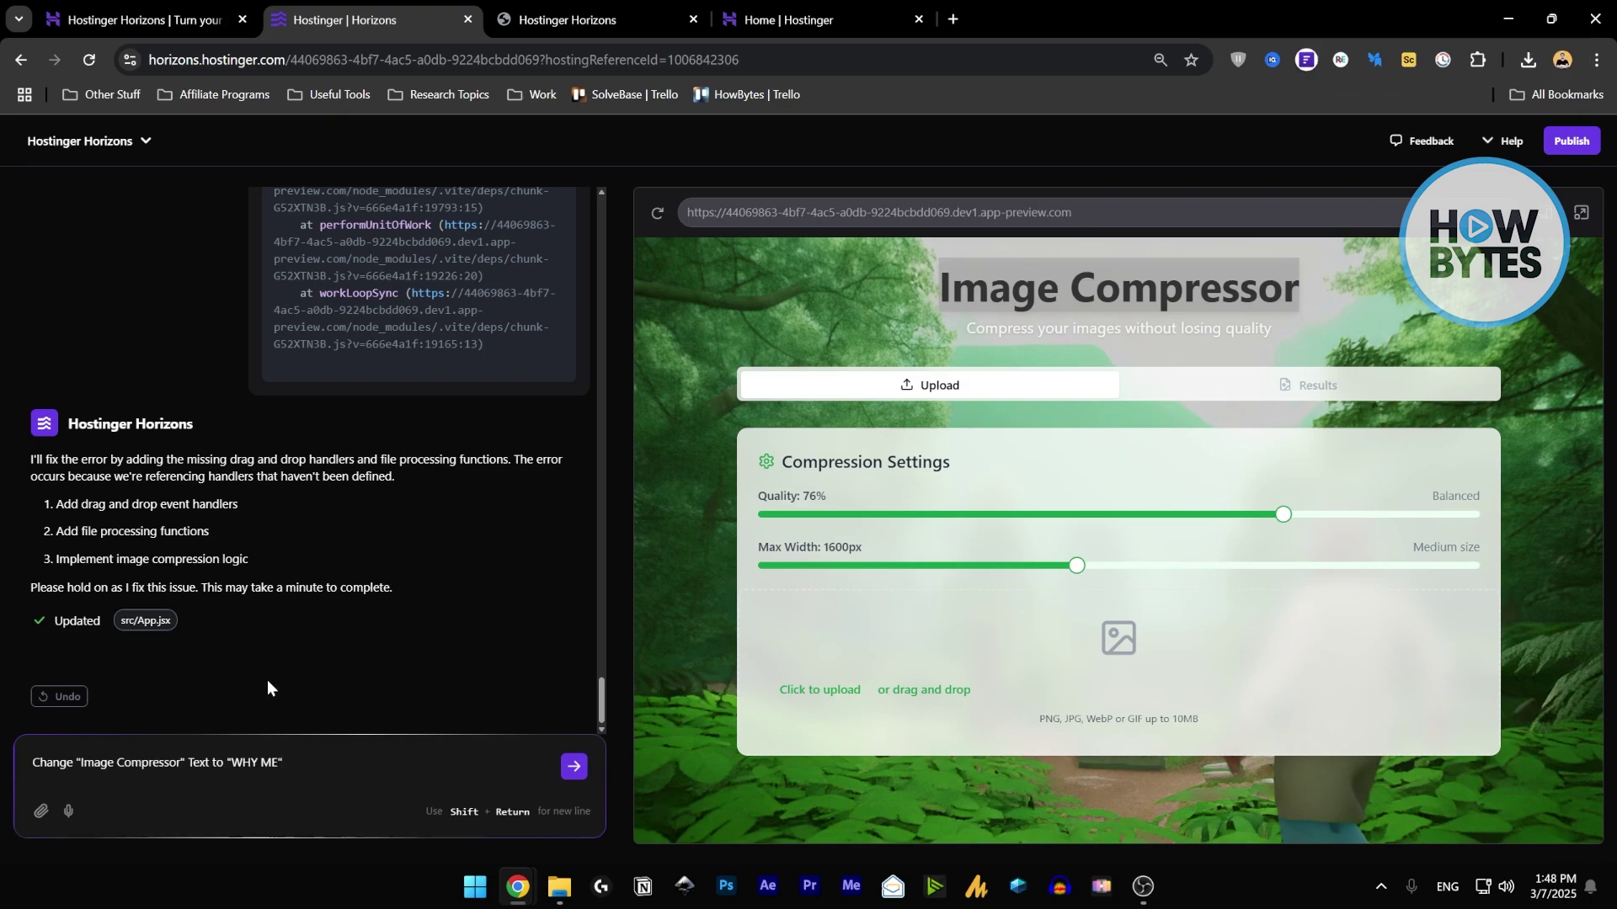
{"action": "left_click", "coordinate": [576, 768]}
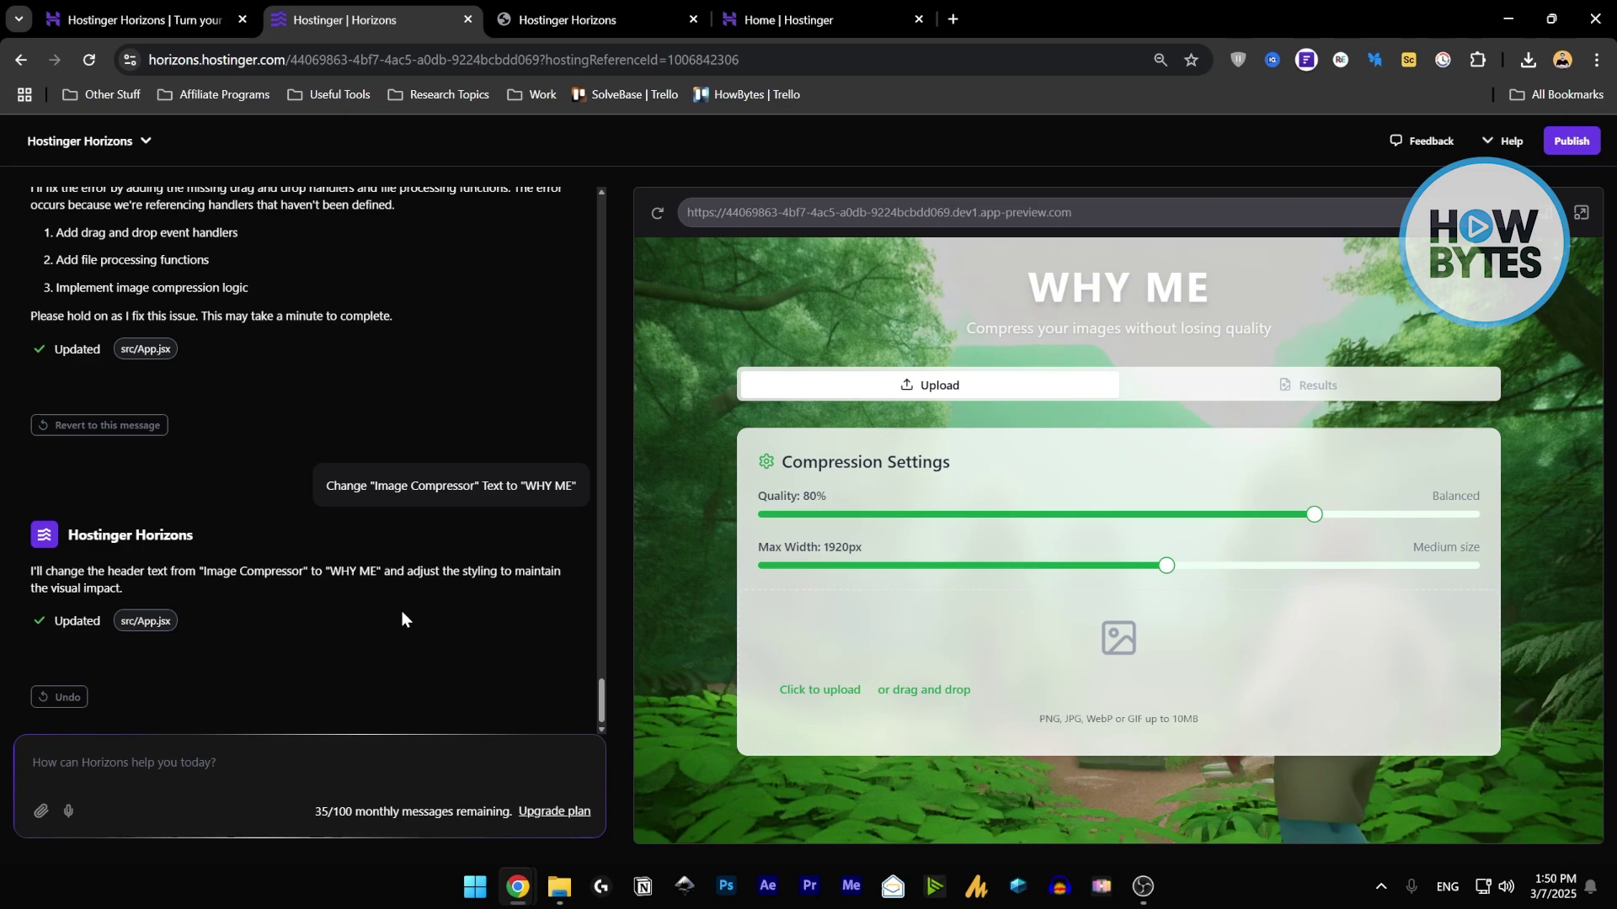
{"action": "triple_click", "coordinate": [1120, 329]}
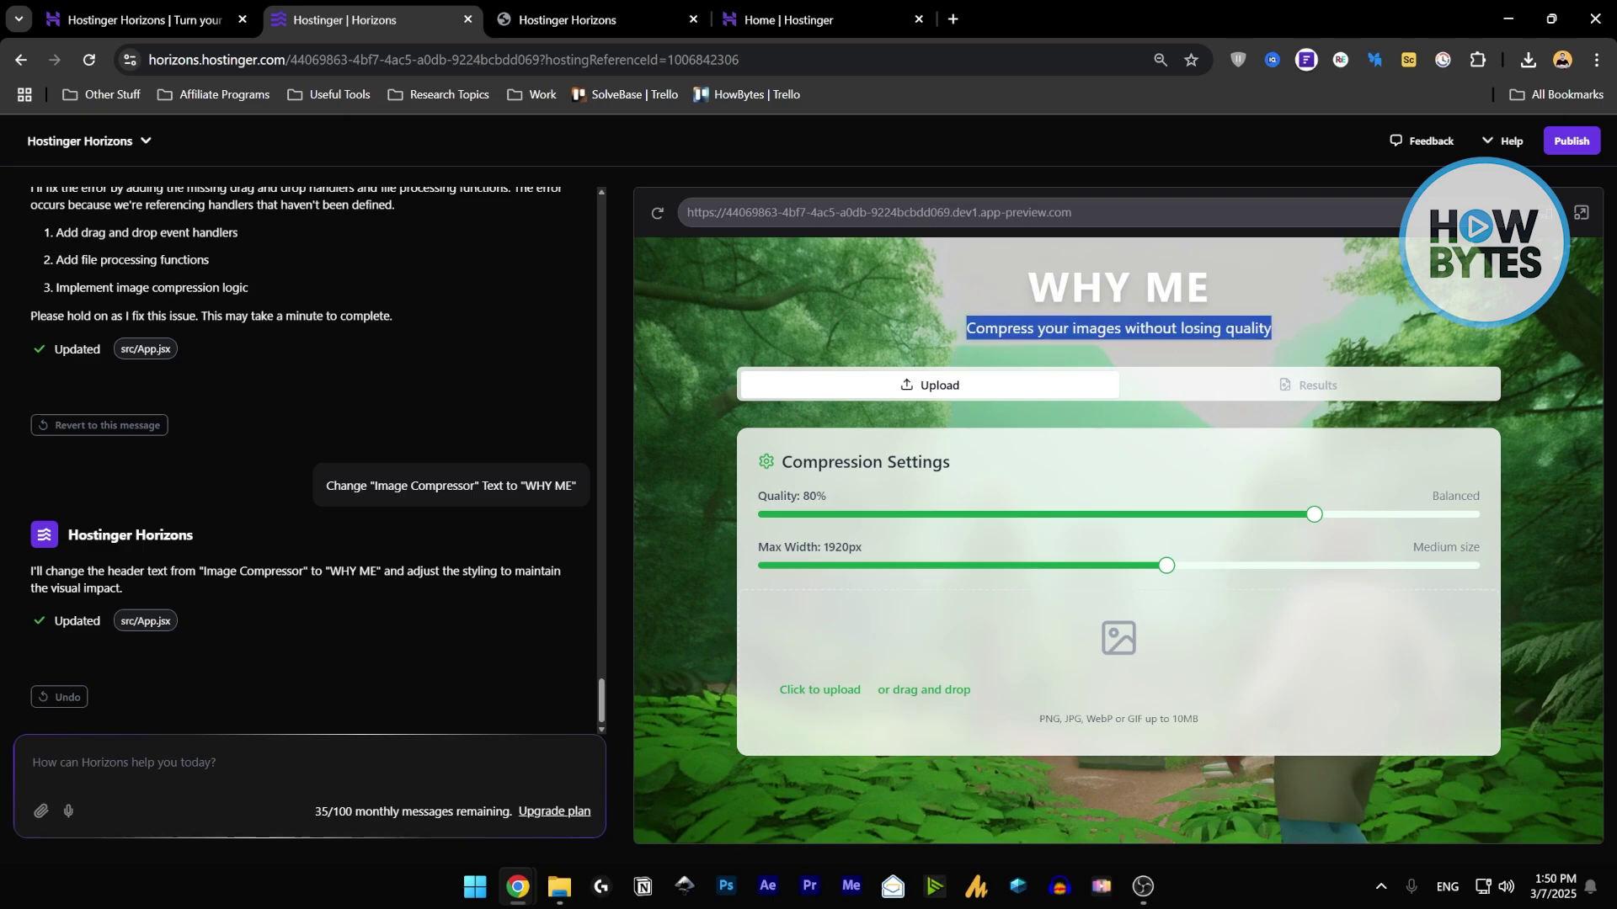